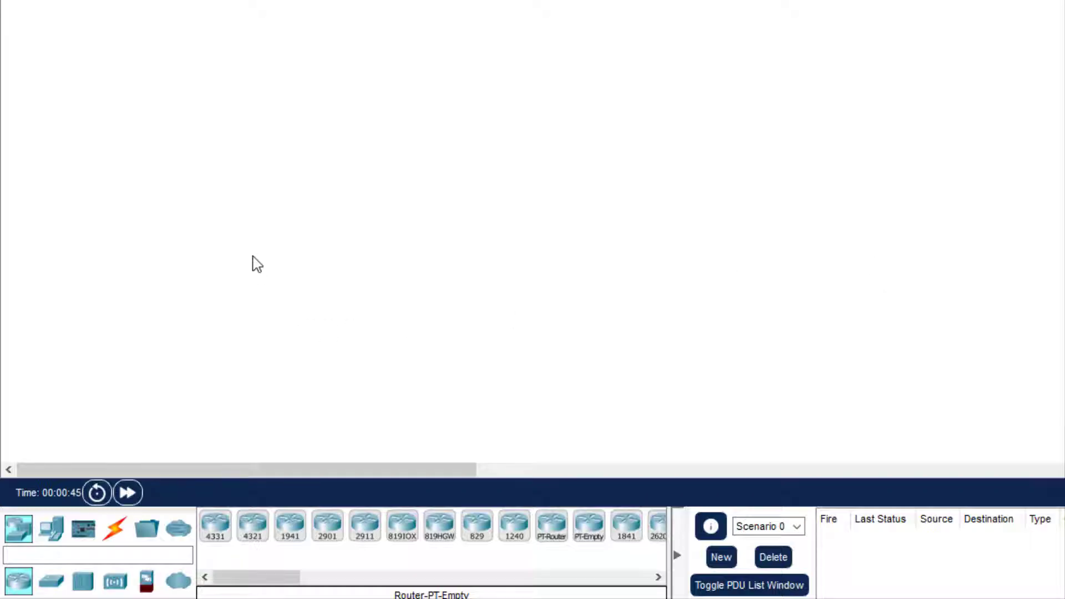
Place a Server from End Devices as Server0 near the top of the workspace
click(52, 530)
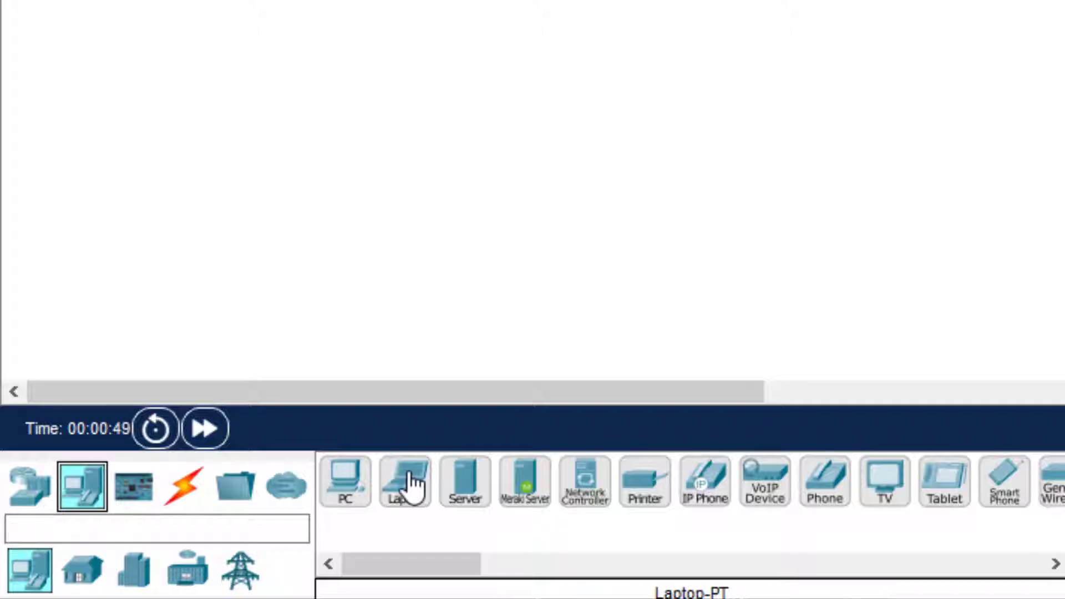
drag(465, 482, 572, 8)
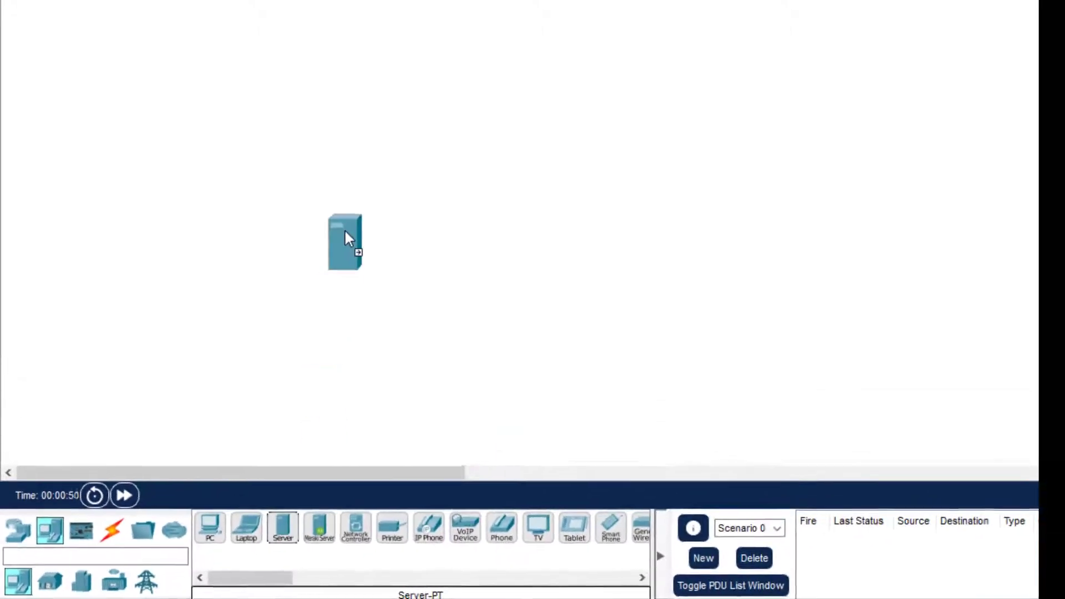
drag(348, 239, 386, 67)
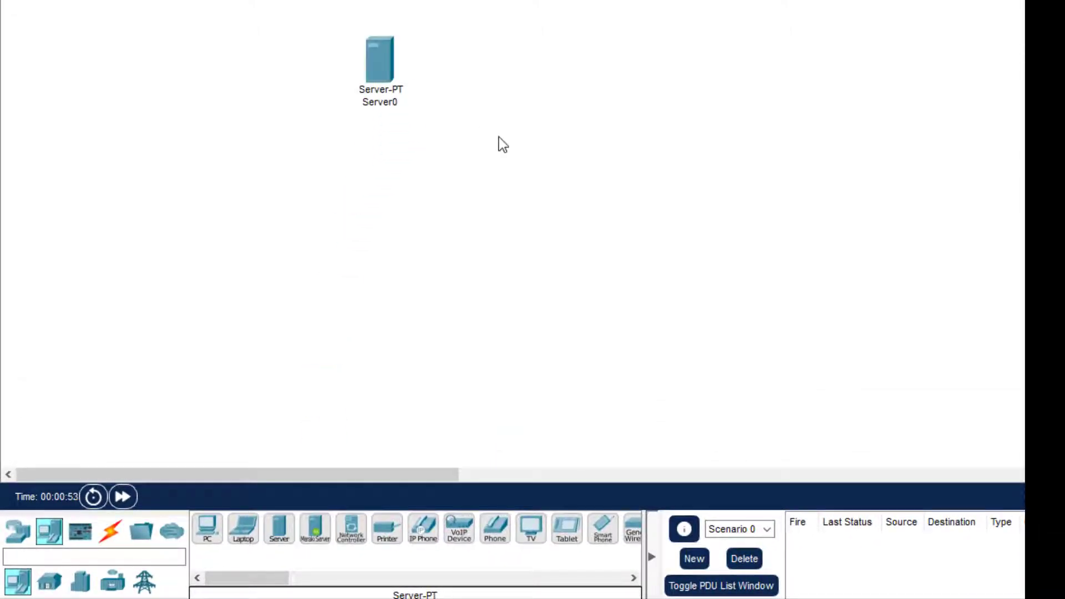
Add two PCs, PC0 on the left and PC1 below the server
click(17, 531)
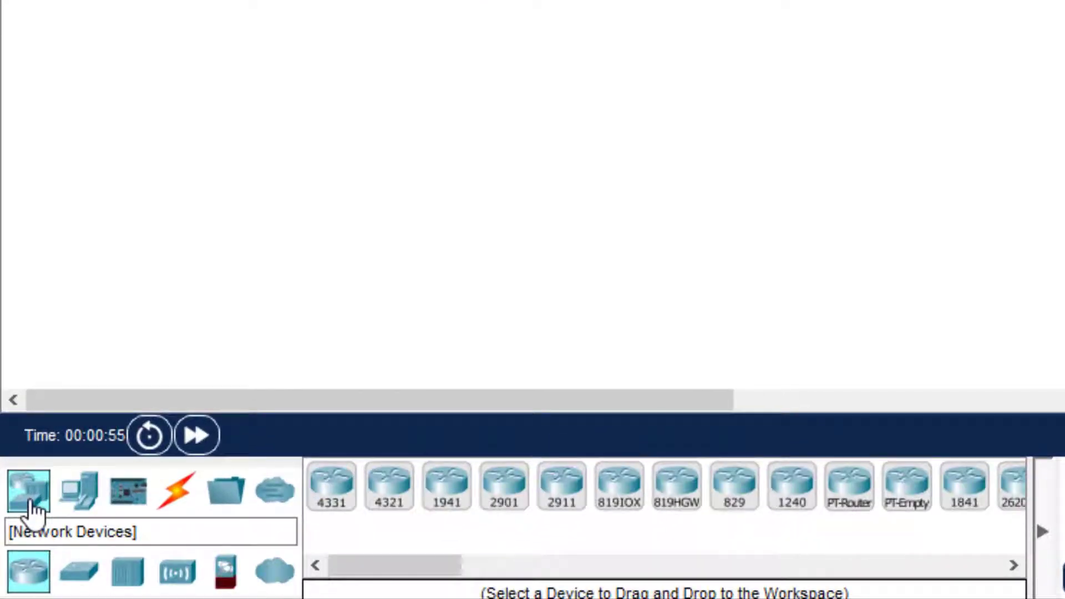
click(83, 503)
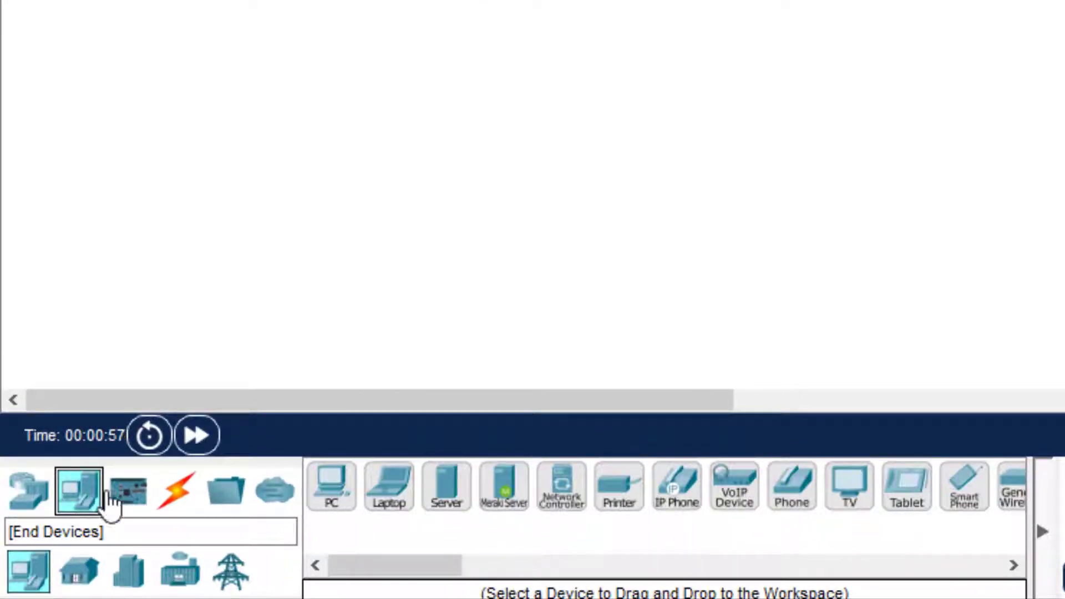
drag(333, 491, 226, 82)
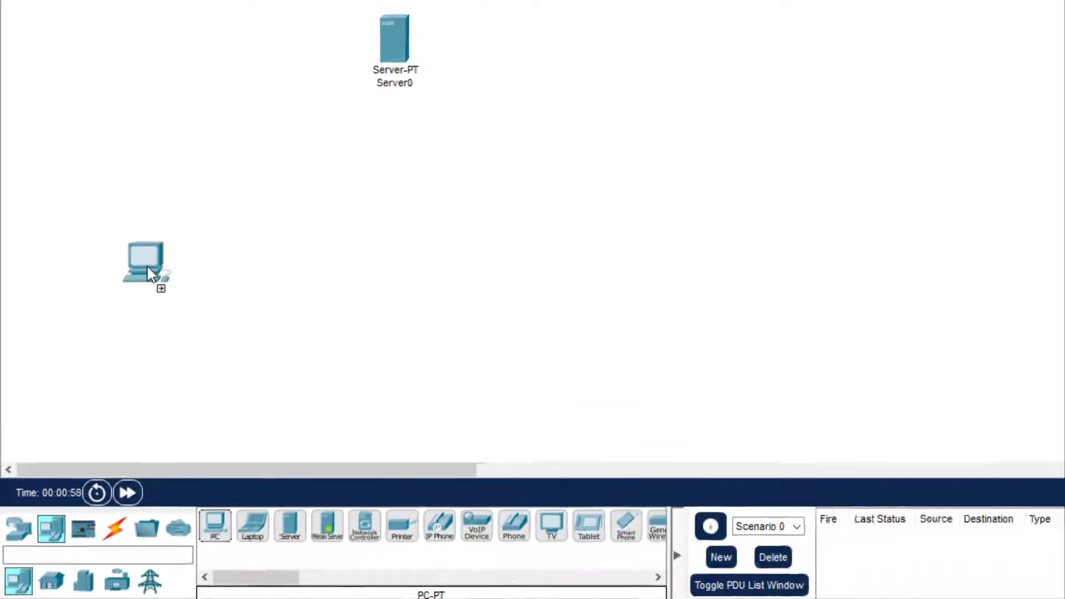
mouse_move(148, 268)
mouse_down()
mouse_move(139, 263)
mouse_move(136, 279)
mouse_up()
drag(216, 527, 312, 316)
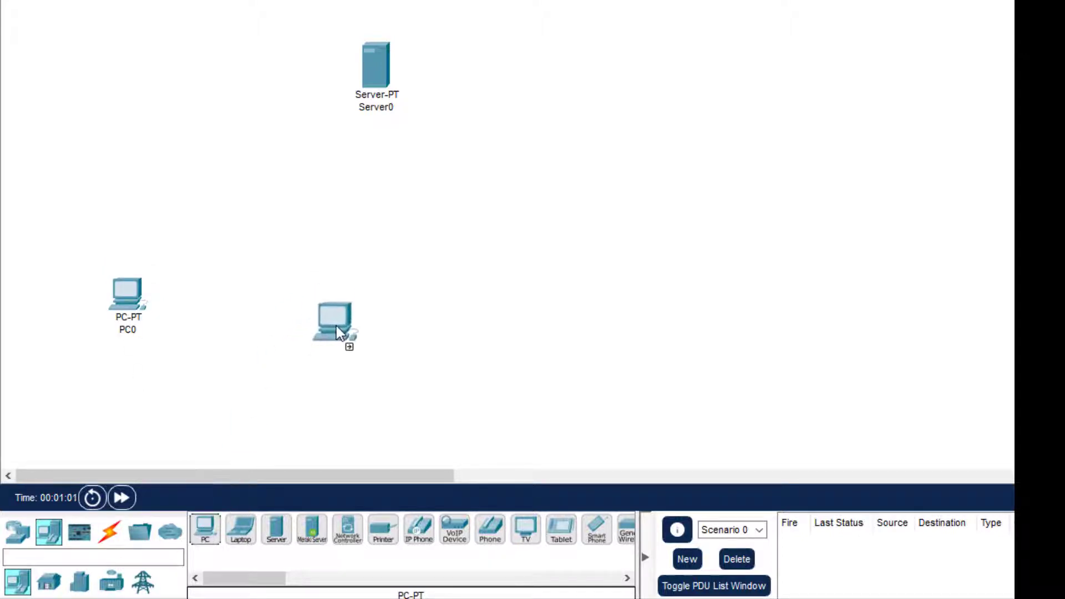
drag(319, 376, 319, 375)
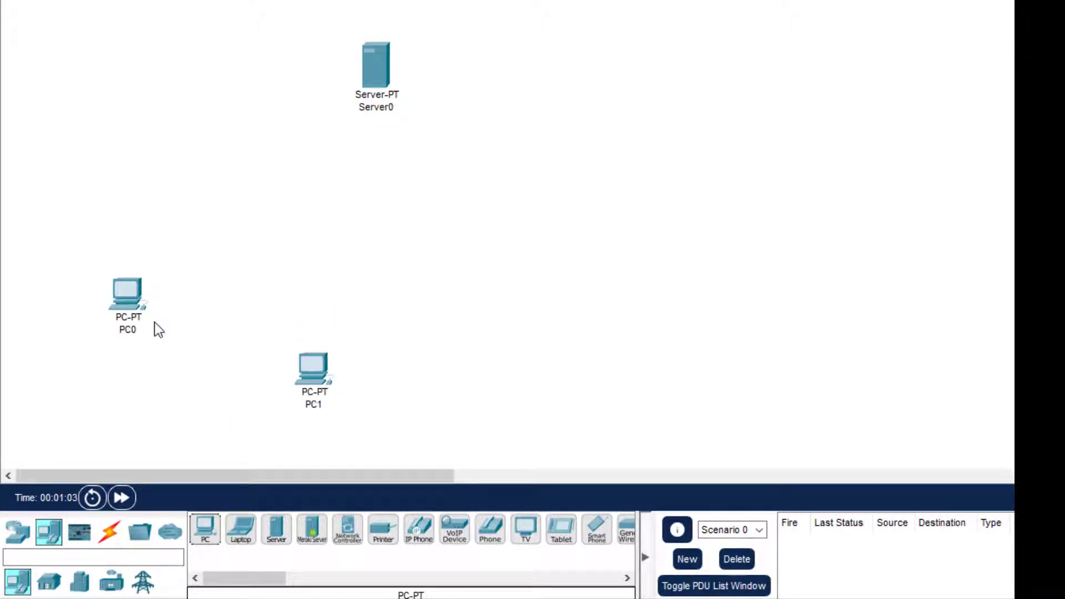
Open and close PC0's settings, then nudge PC1 up and left
click(128, 300)
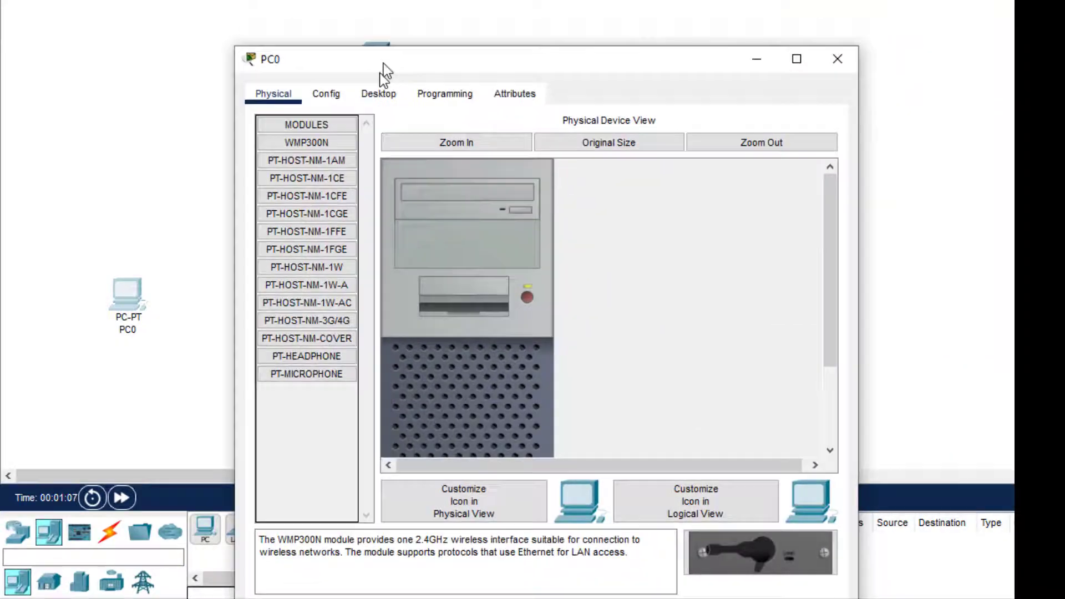
click(843, 67)
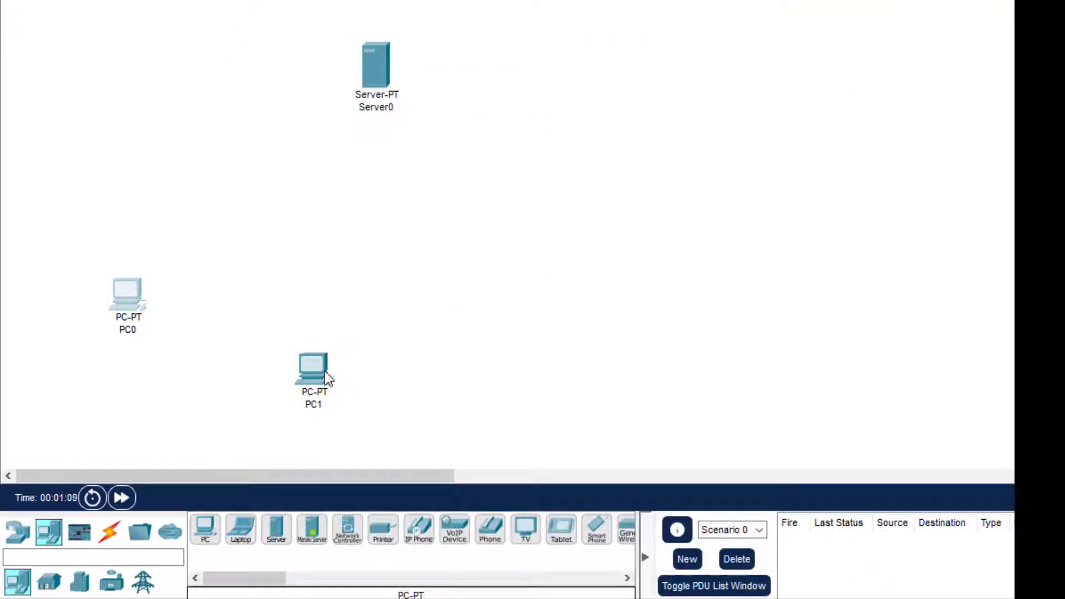
drag(327, 379, 312, 359)
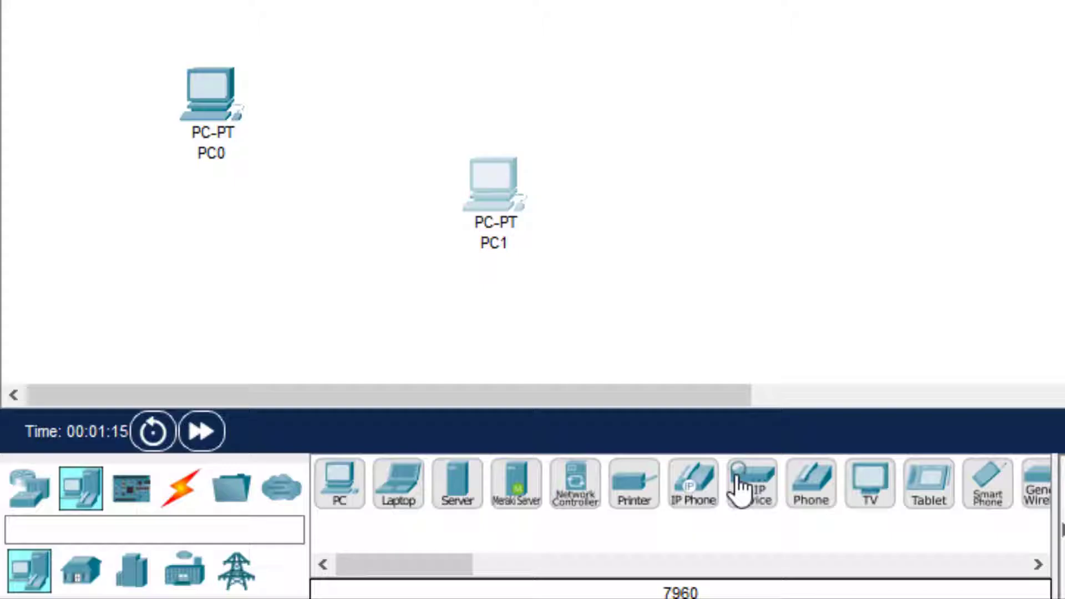
Add Smartphone0 and Laptop0 from End Devices on the right side of the workspace
drag(441, 566, 465, 564)
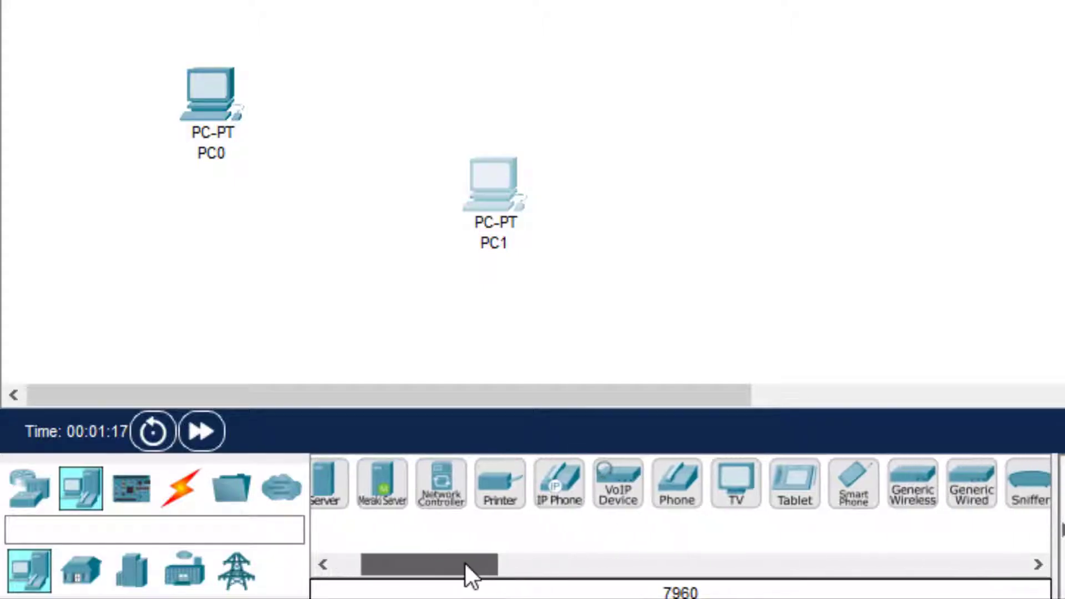
drag(861, 484, 849, 195)
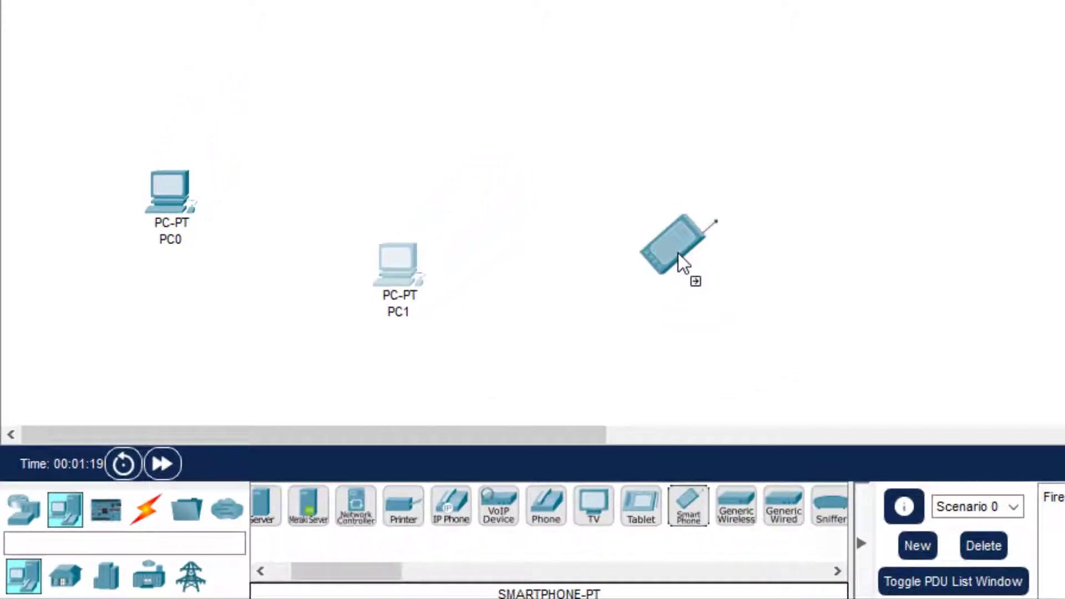
click(658, 286)
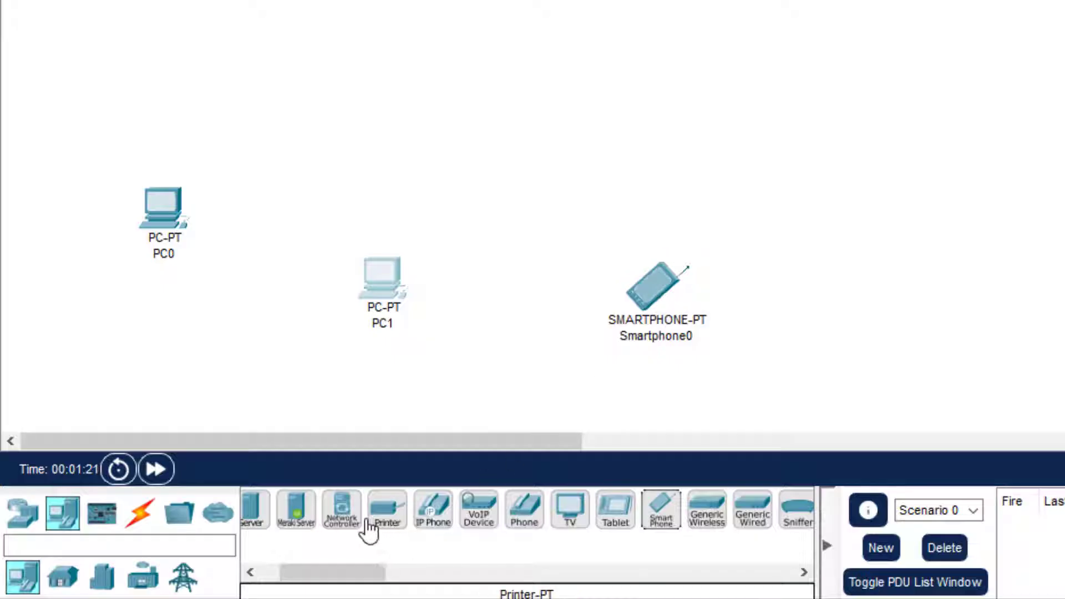
drag(337, 575, 318, 575)
click(308, 507)
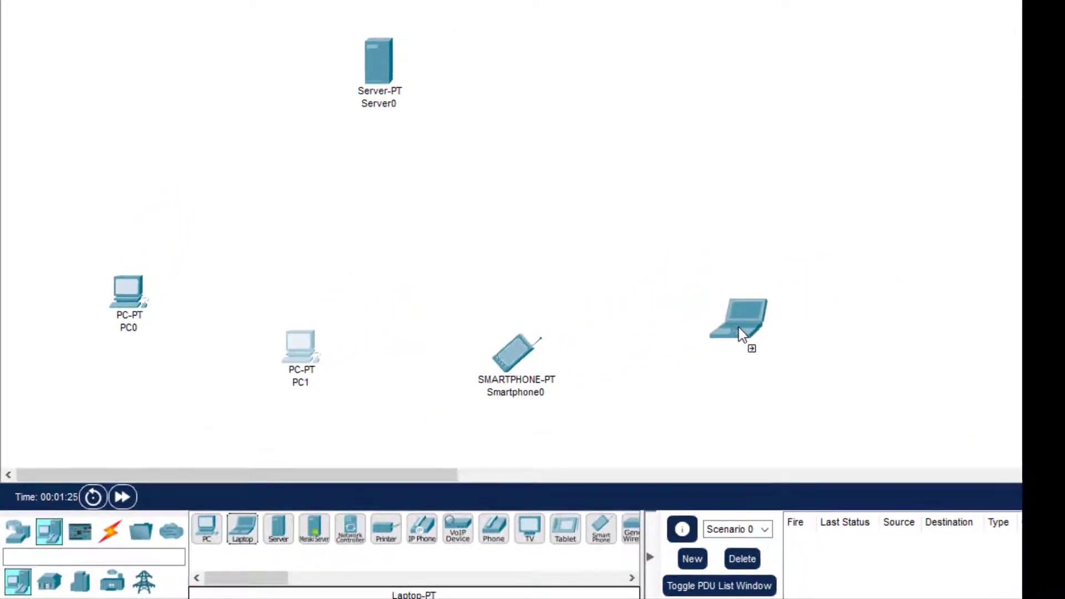
click(738, 328)
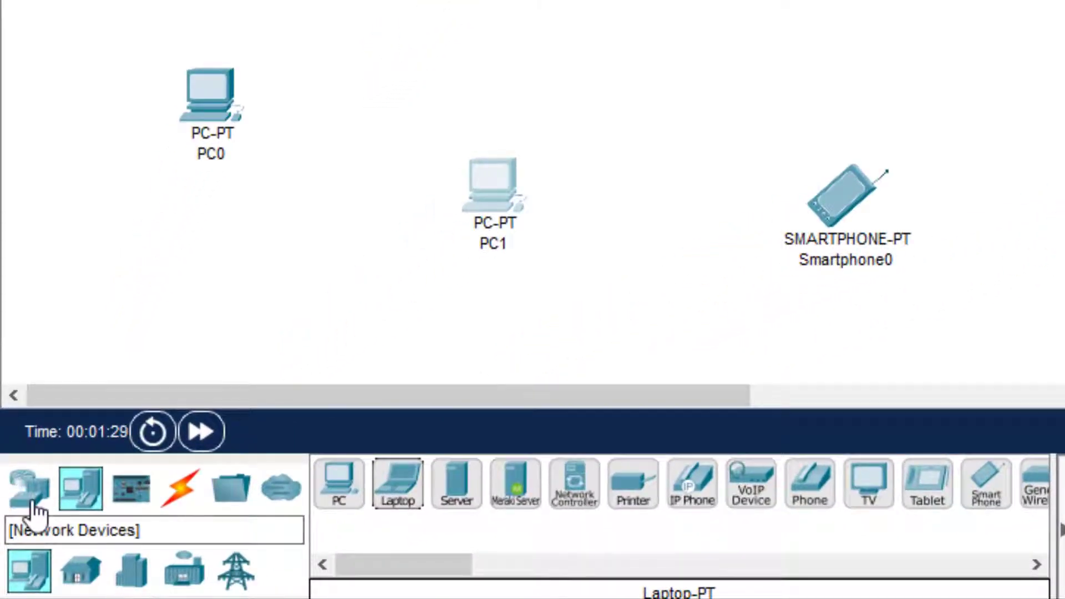
Drop a Home Router from Wireless Devices below Server0, then raise Server0 and shift Laptop0 left
click(31, 502)
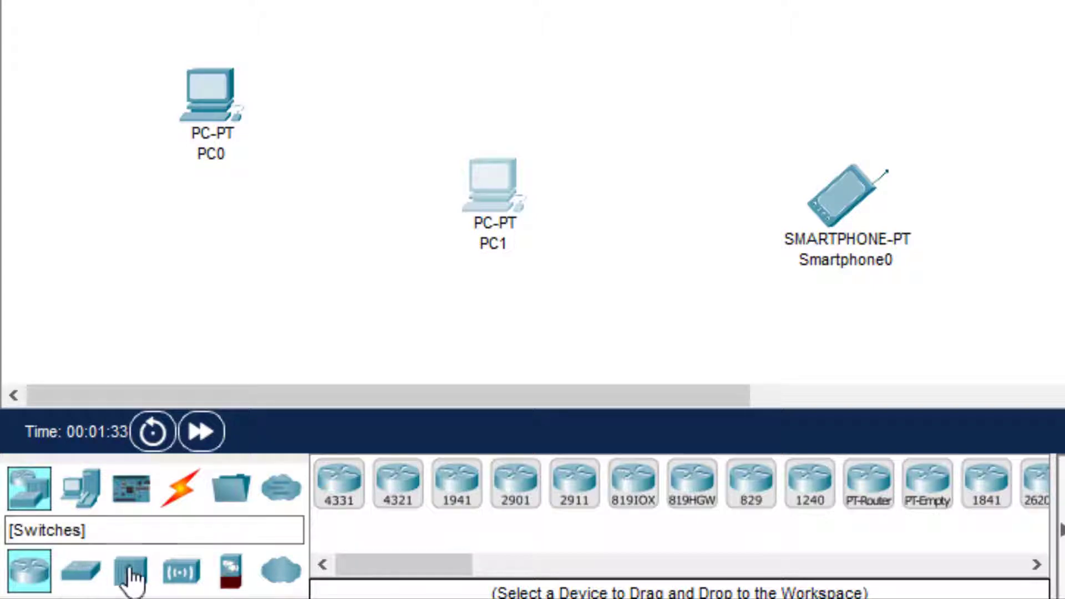
click(189, 574)
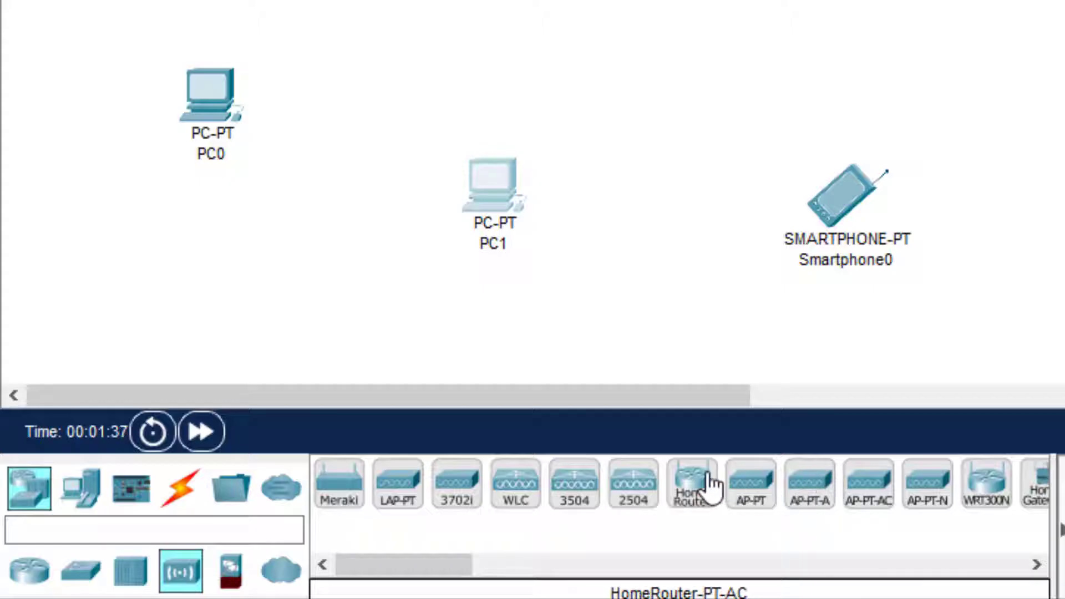
drag(700, 487, 631, 3)
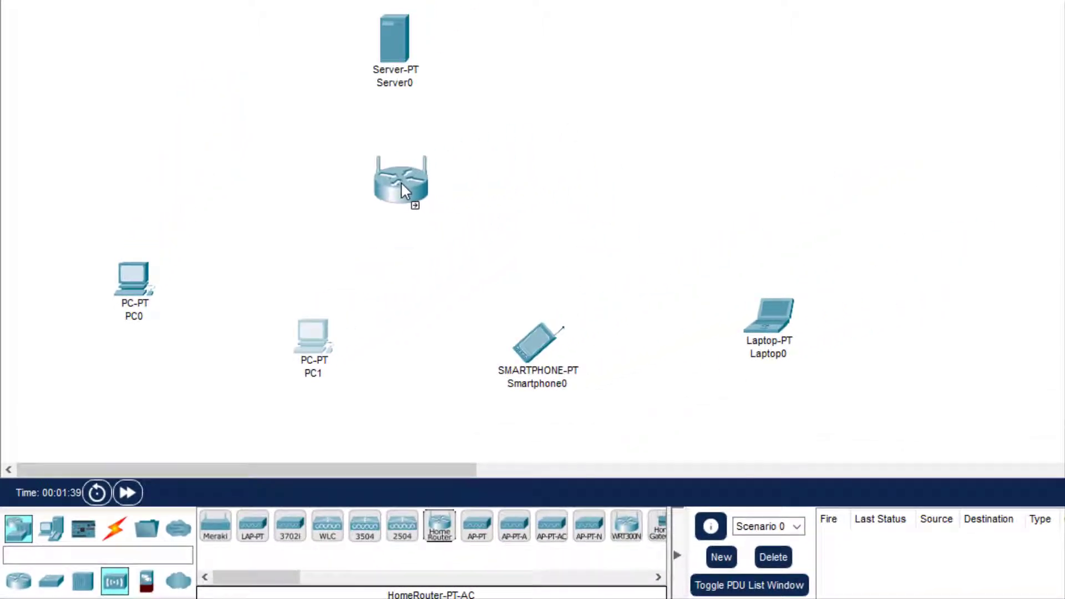
drag(392, 182, 392, 182)
drag(387, 45, 387, 19)
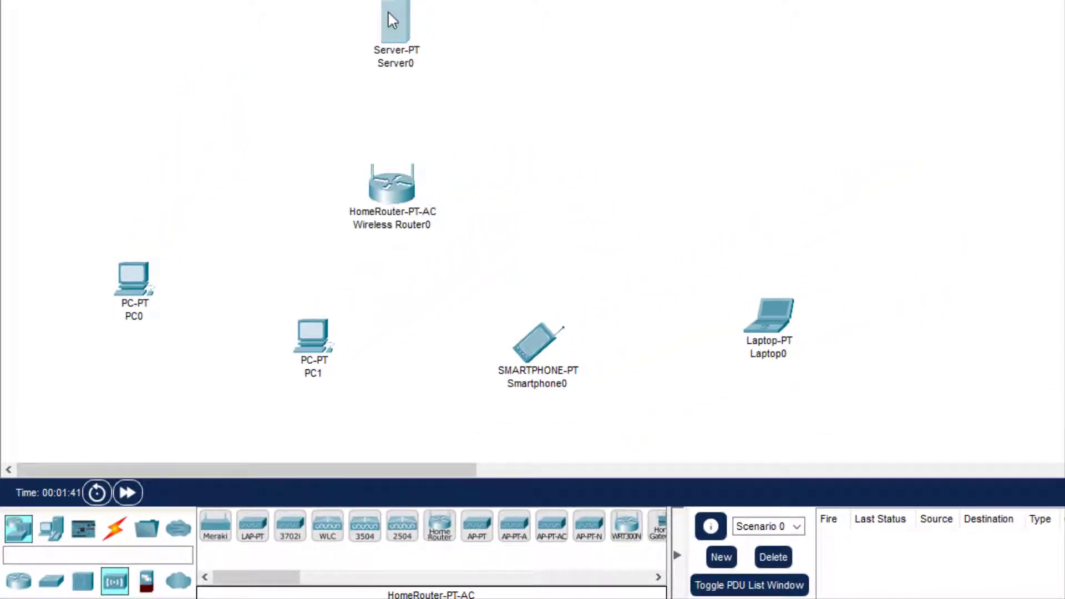
drag(766, 333, 722, 297)
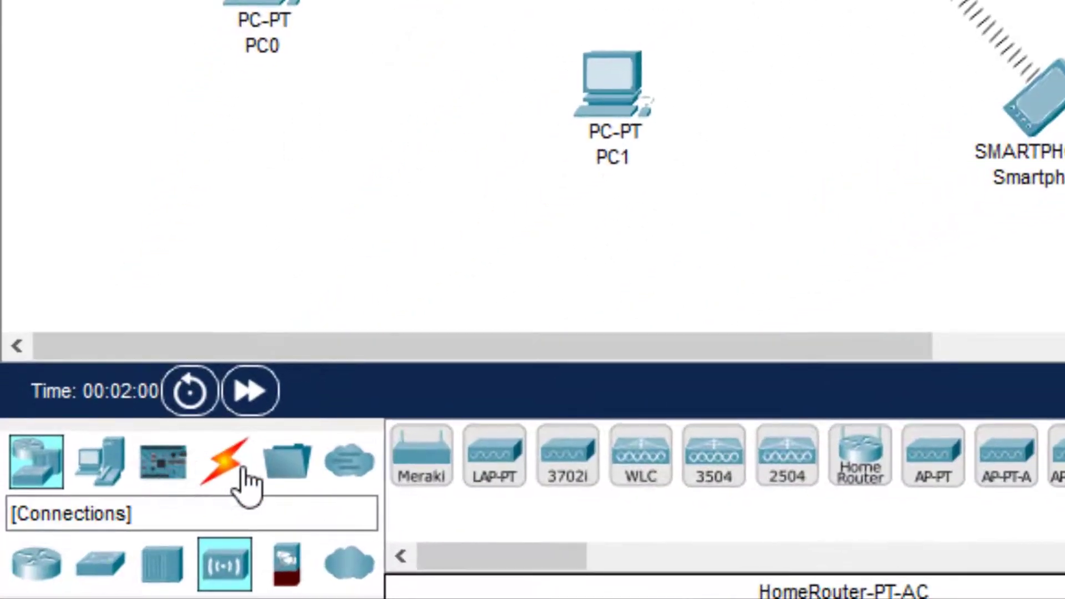
Link PC0's FastEthernet0 to router GigabitEthernet 1 with a copper cross-over cable
click(237, 472)
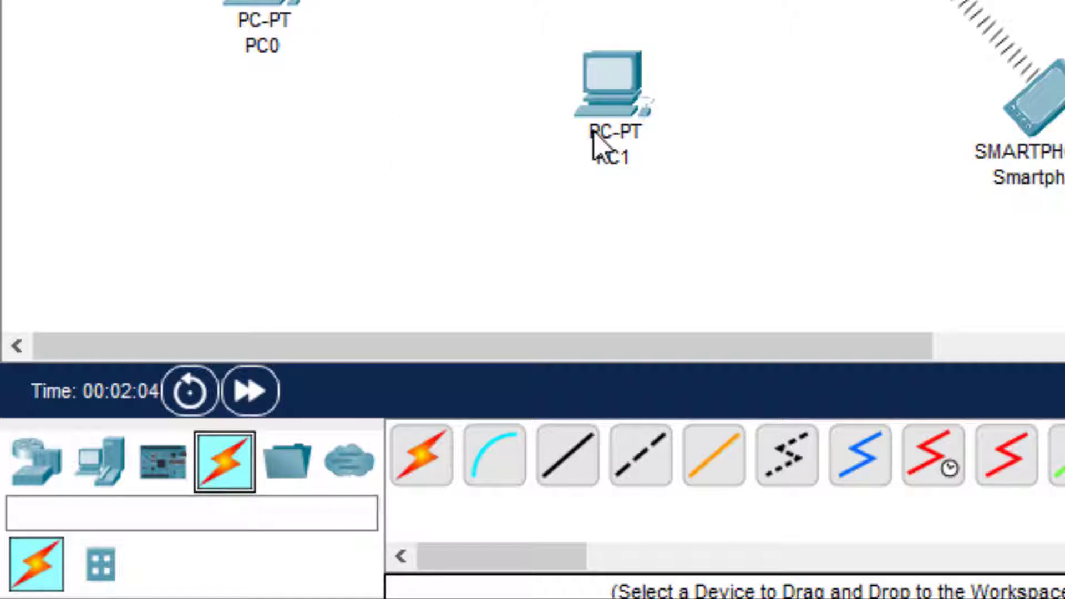
click(642, 476)
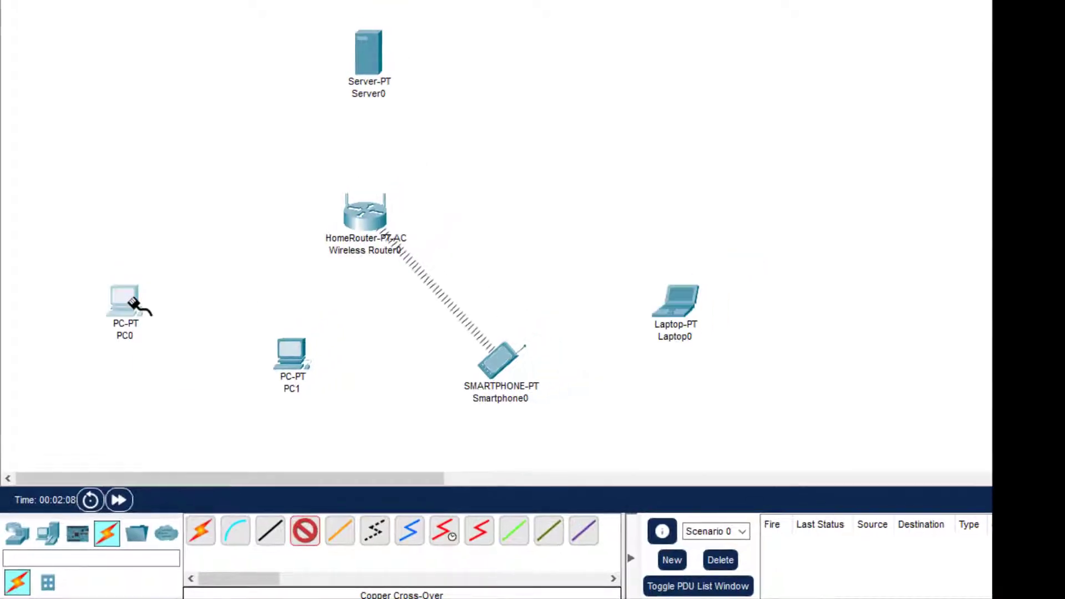
click(131, 305)
click(187, 372)
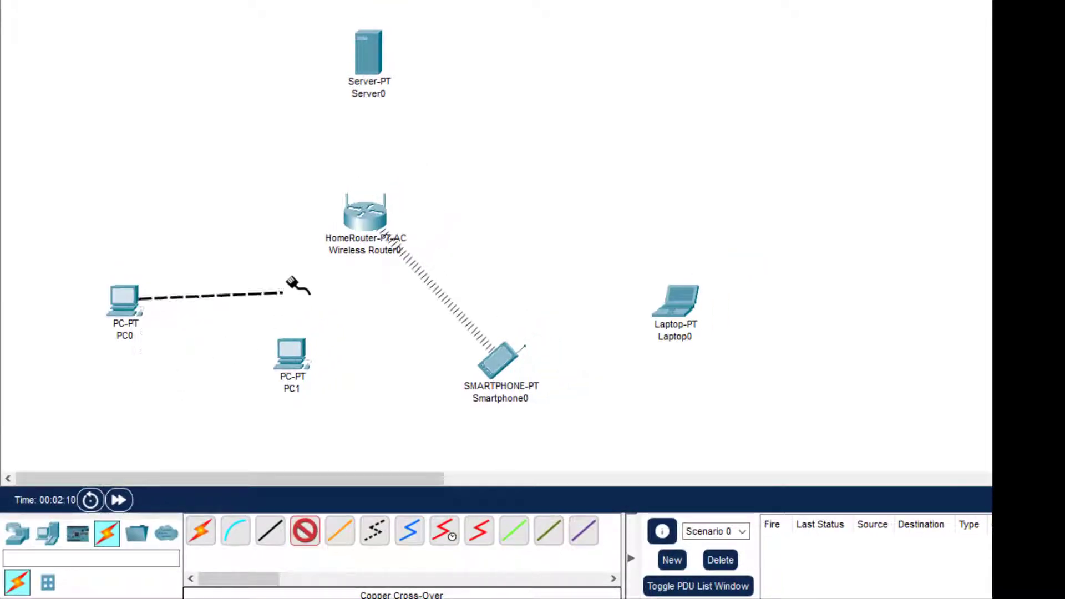
click(360, 217)
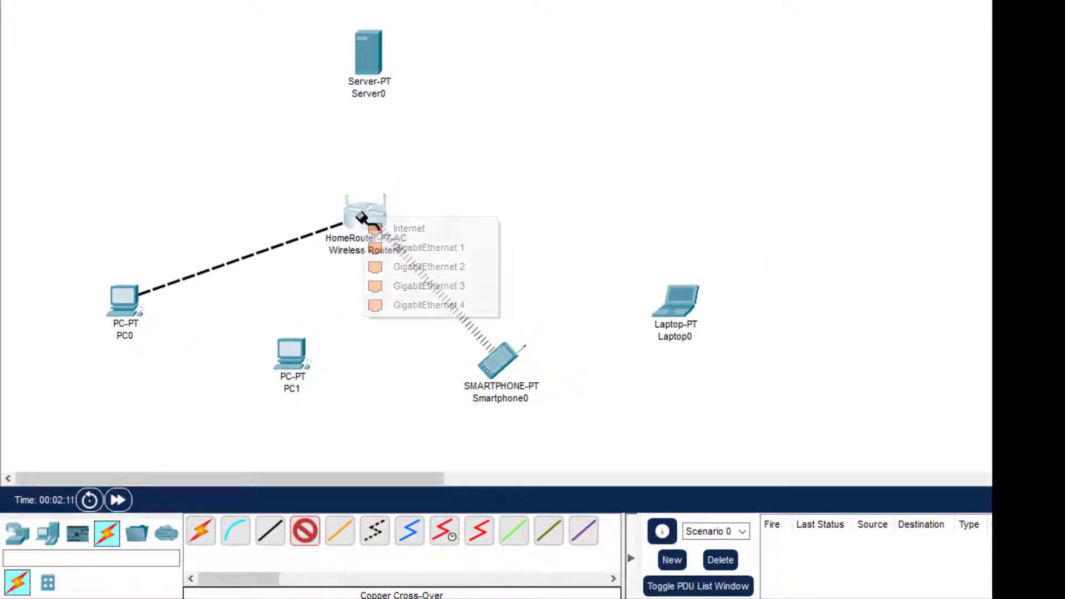
click(412, 248)
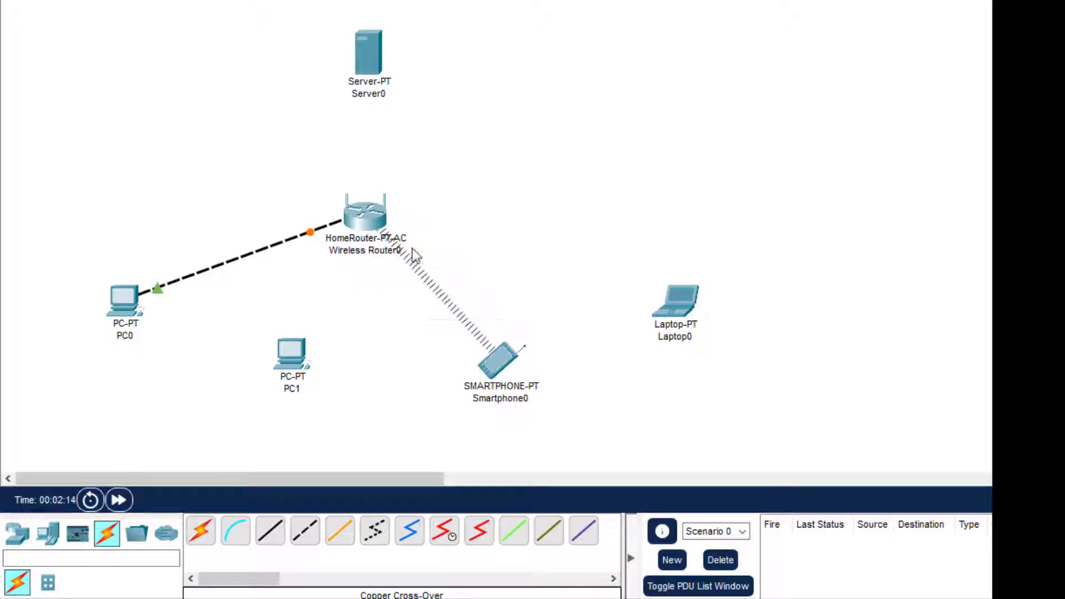
Link PC1's FastEthernet0 to router GigabitEthernet 2 with a copper cross-over cable
click(306, 531)
click(288, 355)
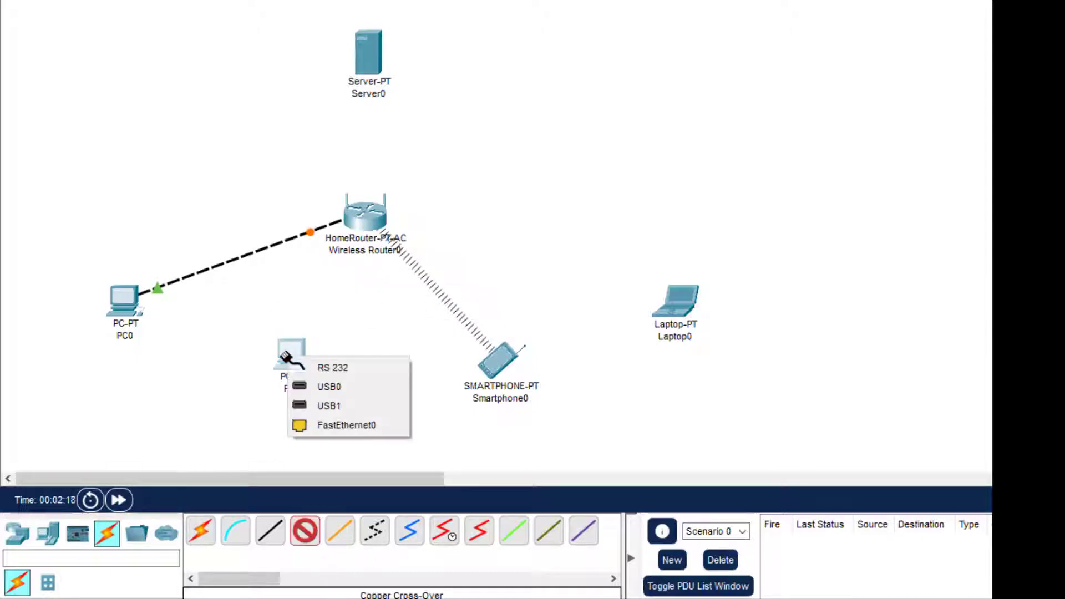
click(331, 425)
click(361, 220)
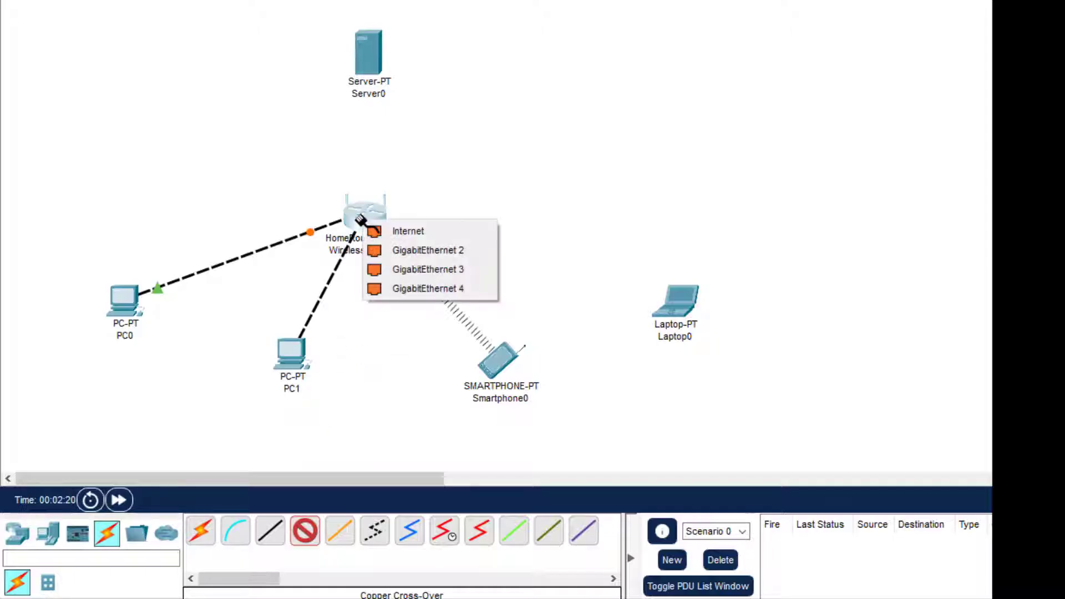
click(418, 249)
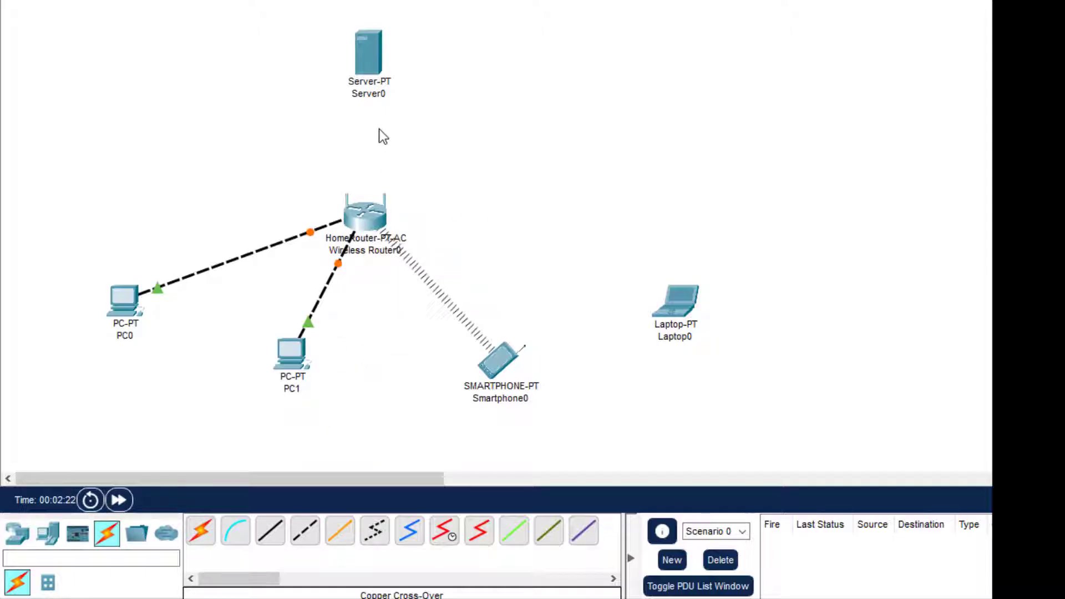
Link Server0's FastEthernet0 to router GigabitEthernet 3 with a copper cross-over cable
click(307, 537)
click(372, 51)
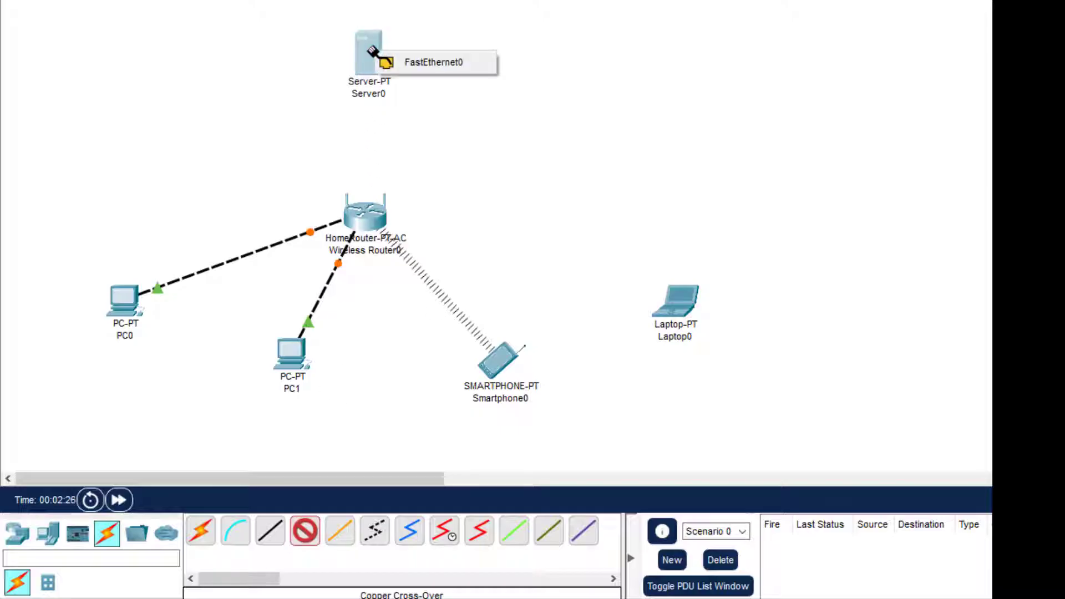
click(416, 63)
click(369, 212)
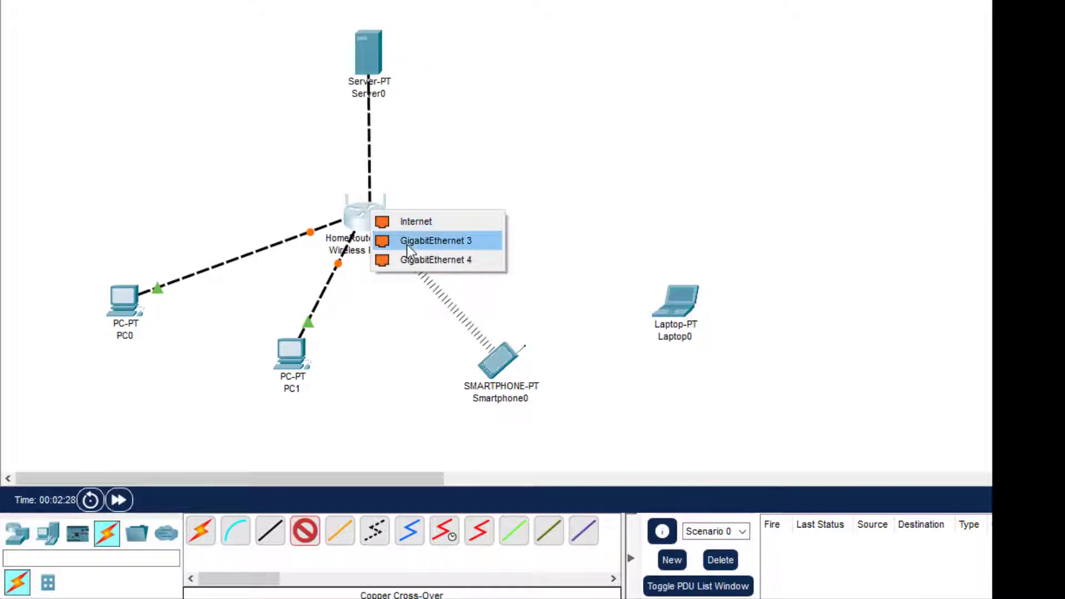
click(407, 245)
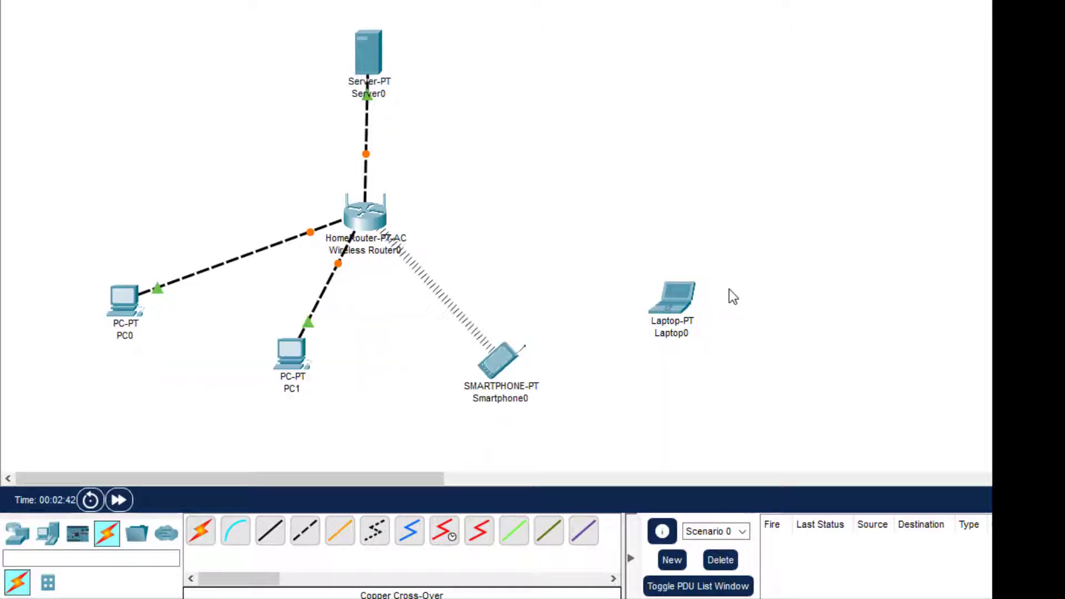
Open Laptop0's settings and zoom into its Physical view
click(682, 305)
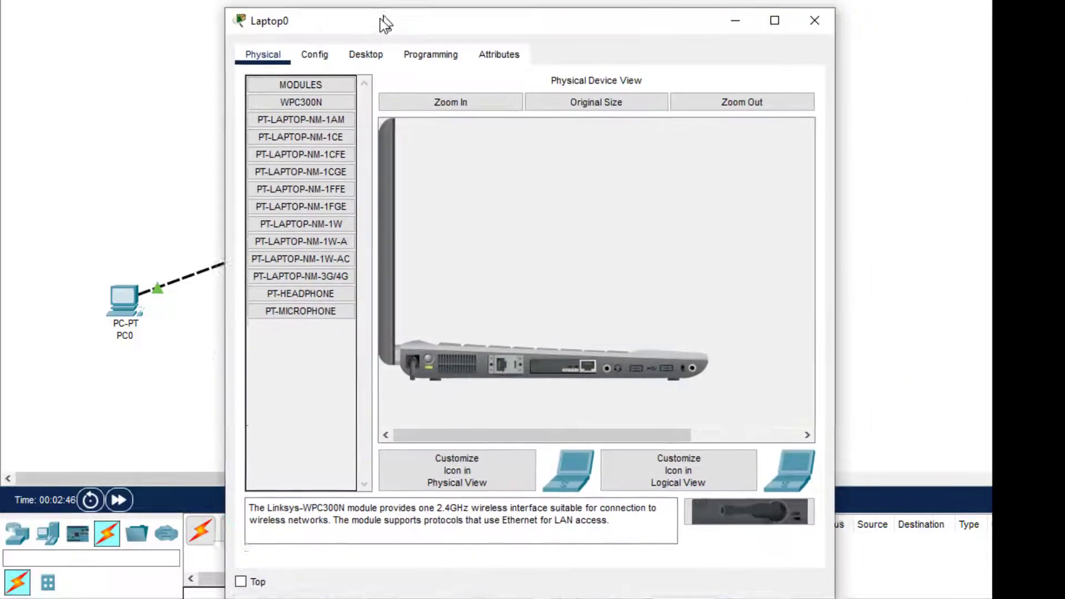
drag(382, 22, 337, 41)
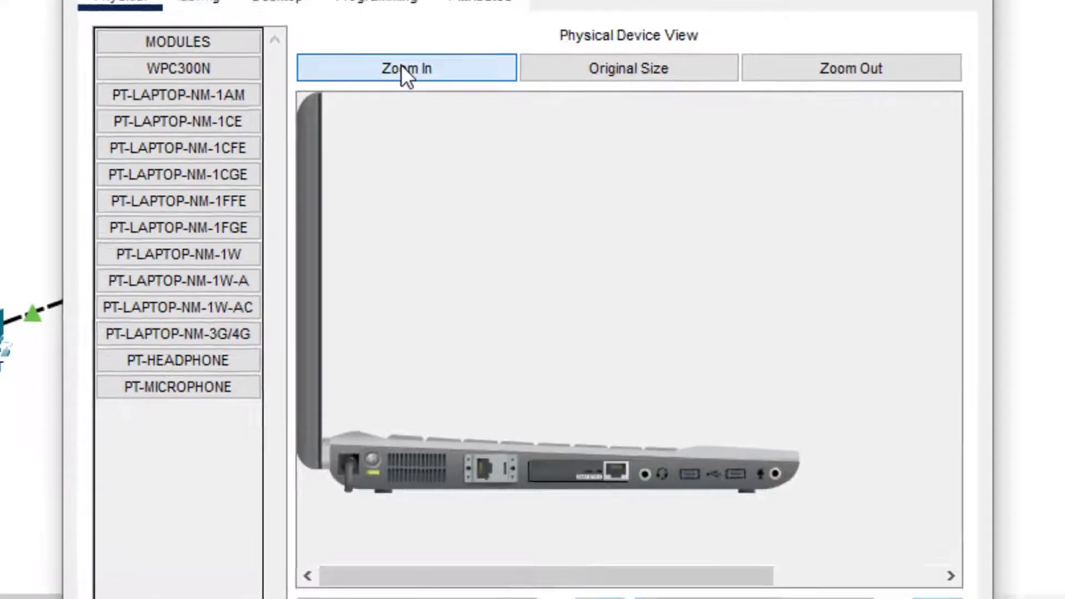
click(389, 77)
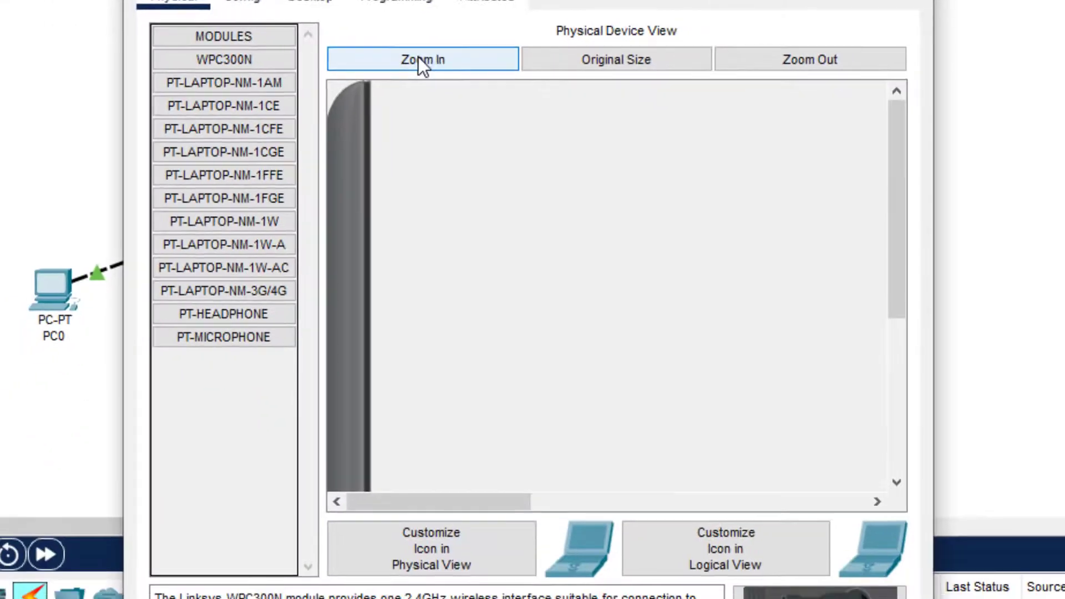
drag(898, 192, 877, 398)
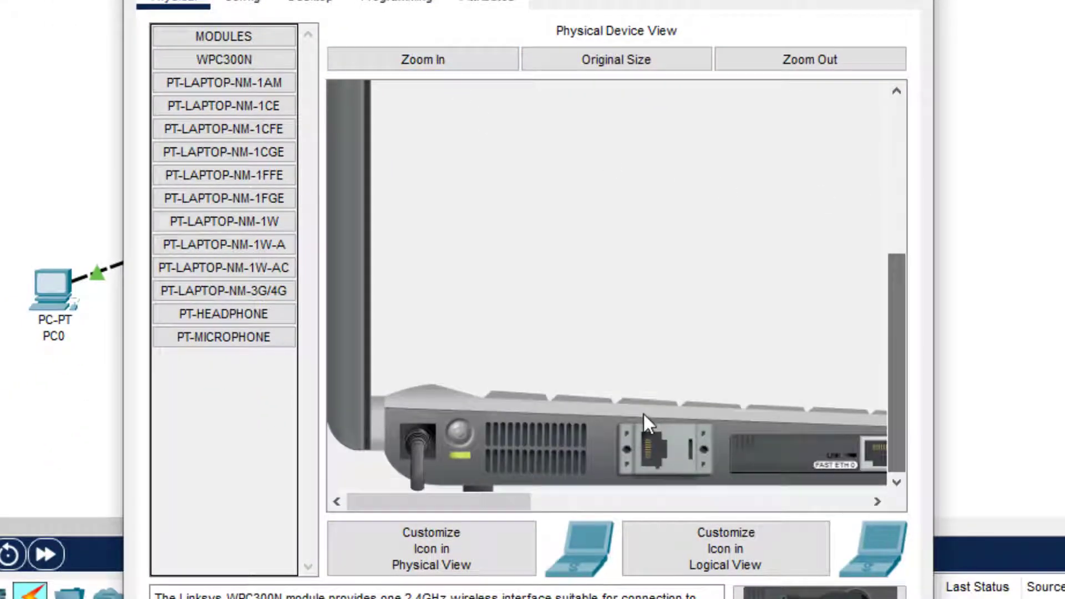
drag(498, 511, 462, 520)
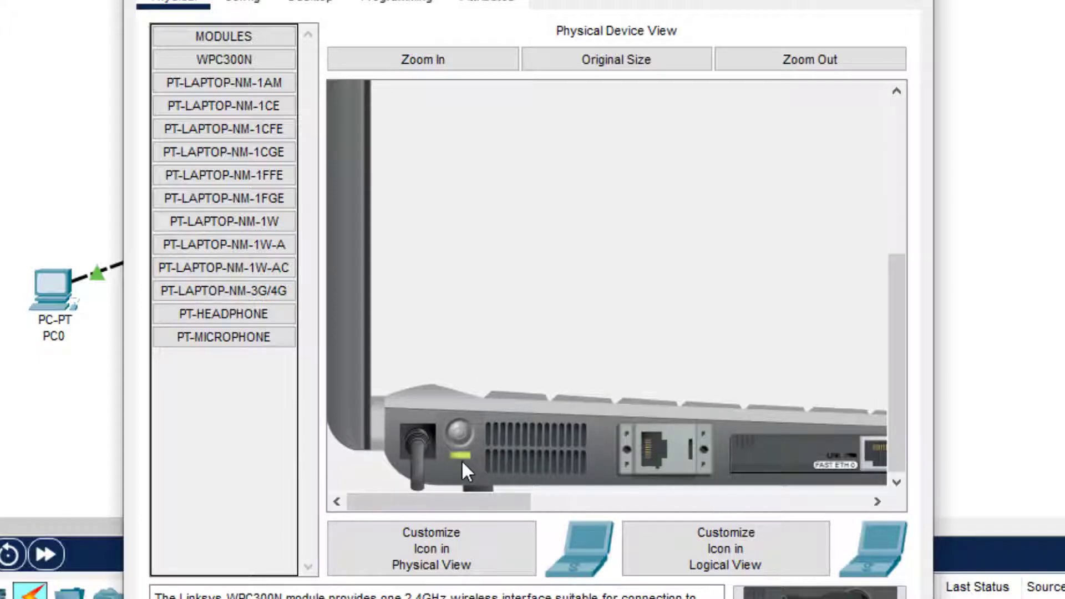
Power Laptop0 off and drag its Fast Ethernet module out to the module list
click(458, 432)
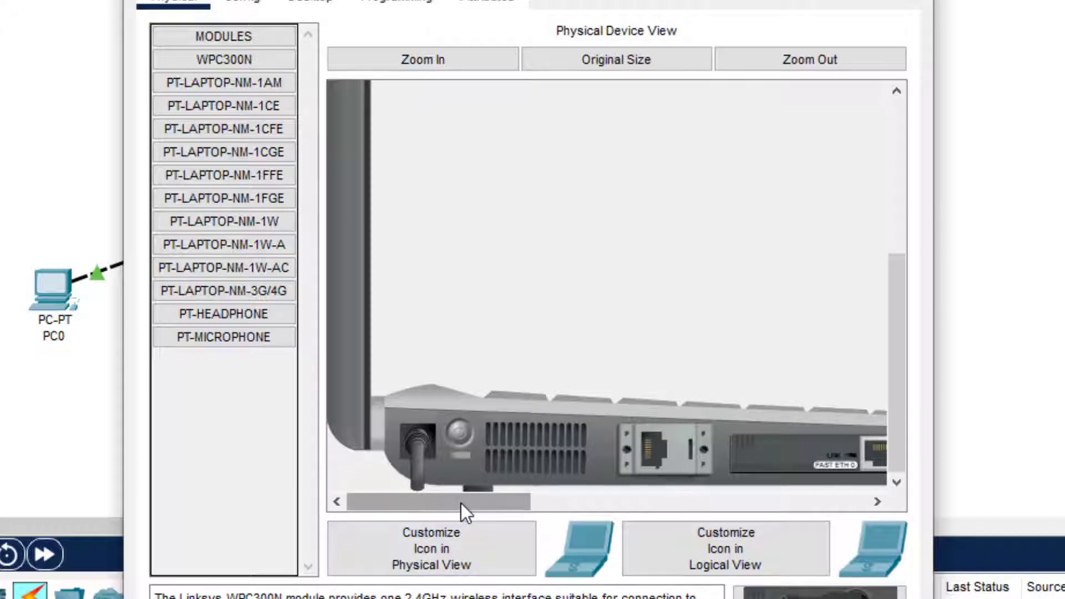
drag(461, 504, 563, 490)
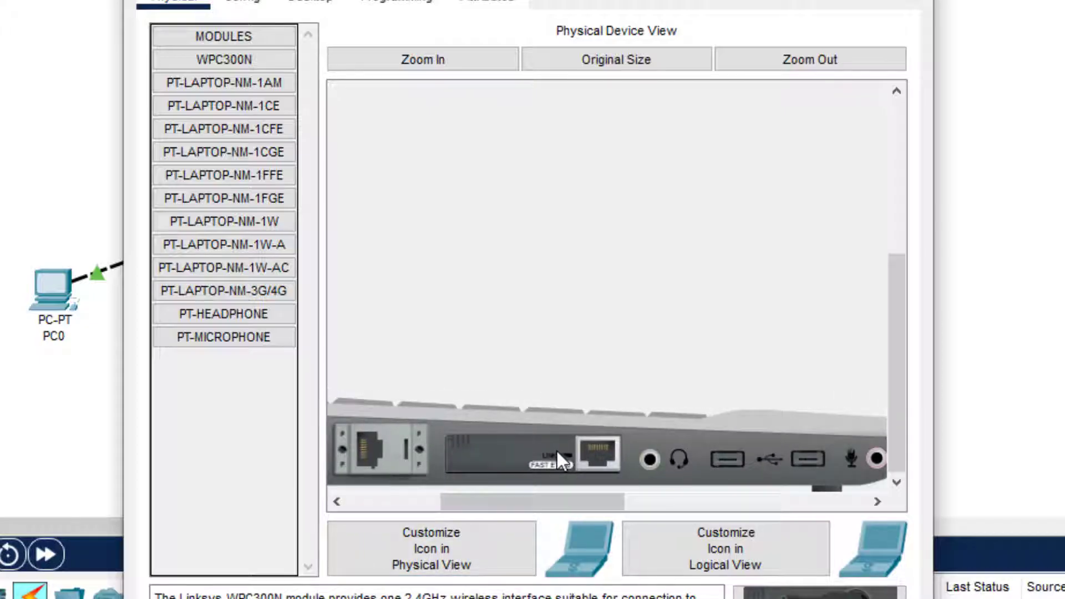
drag(557, 452, 188, 442)
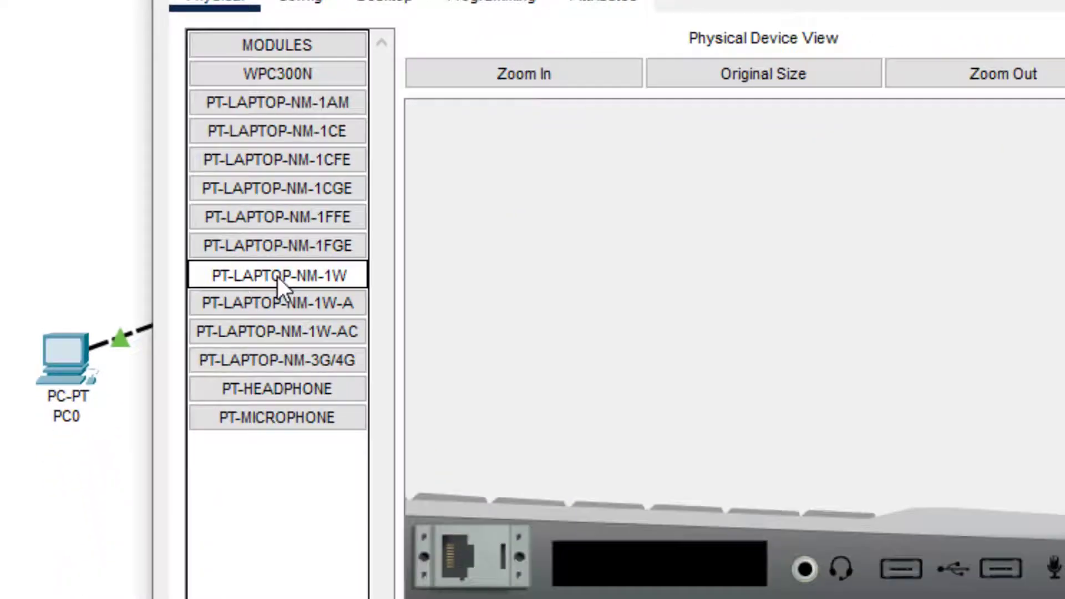
Install the PT-LAPTOP-NM-1W module in Laptop0's empty slot, power it on, and close the window
drag(399, 412, 455, 437)
drag(251, 242, 522, 444)
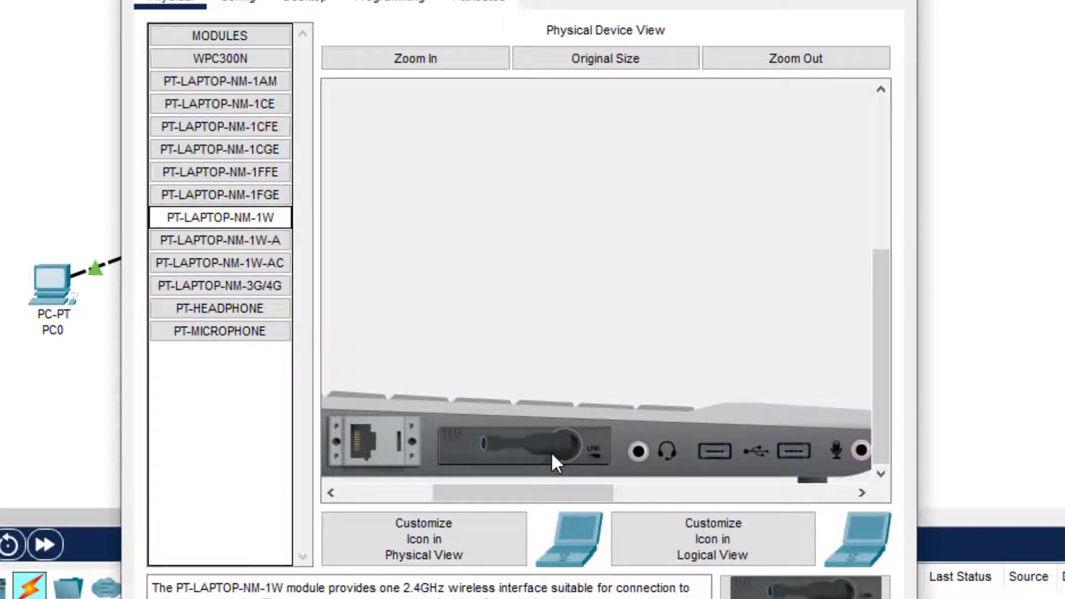
drag(549, 494, 406, 511)
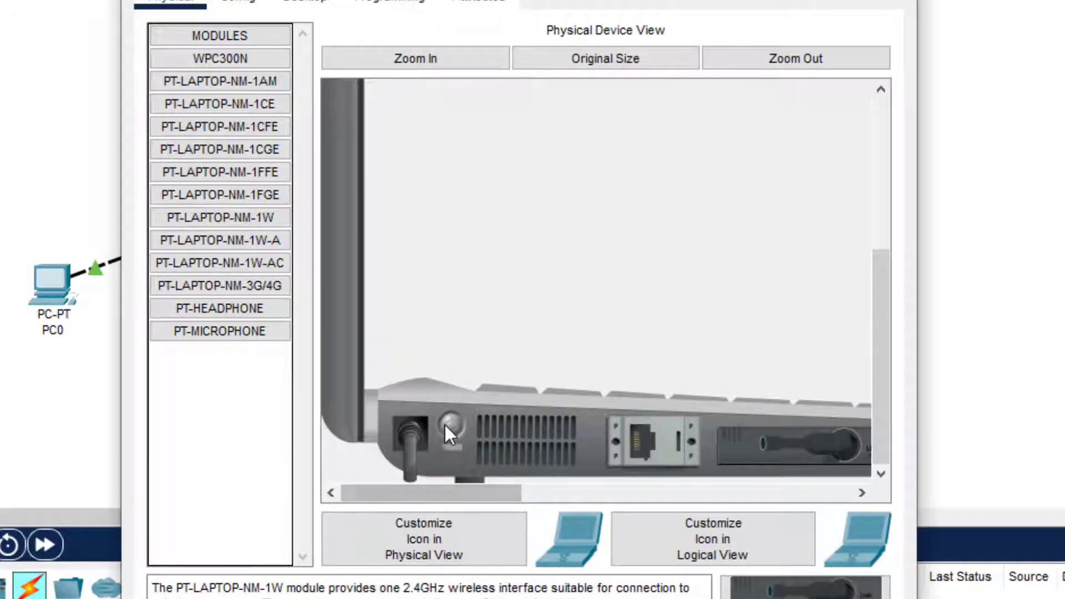
click(450, 425)
key(alt+F4)
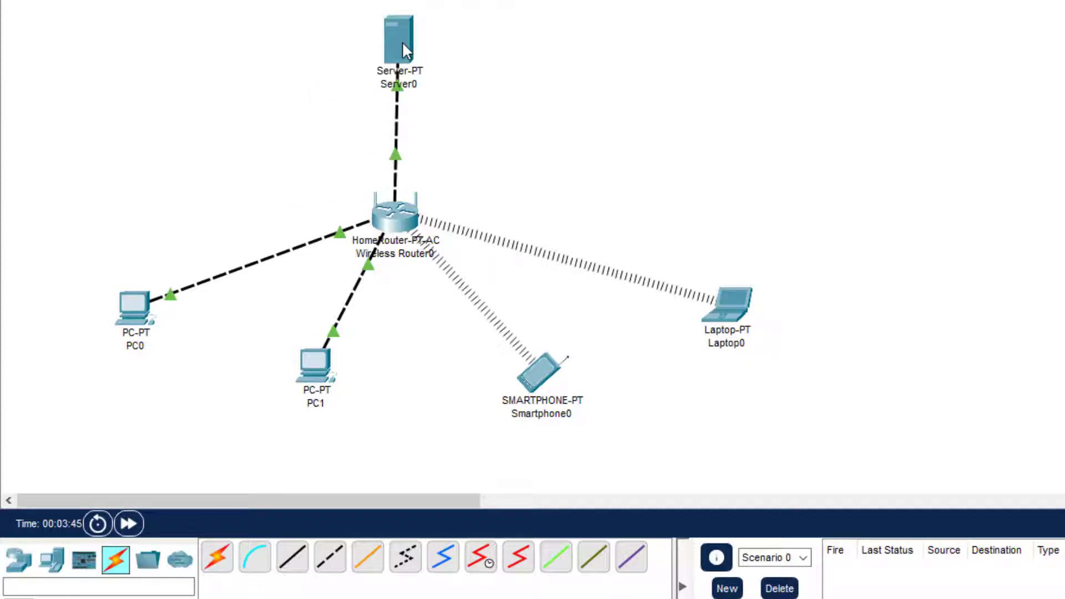
In Server0's Desktop IP Configuration, enter 192.168.1.2, mask 255.255.255.0, gateway 192.168.1.1
mouse_move(397, 49)
click(400, 48)
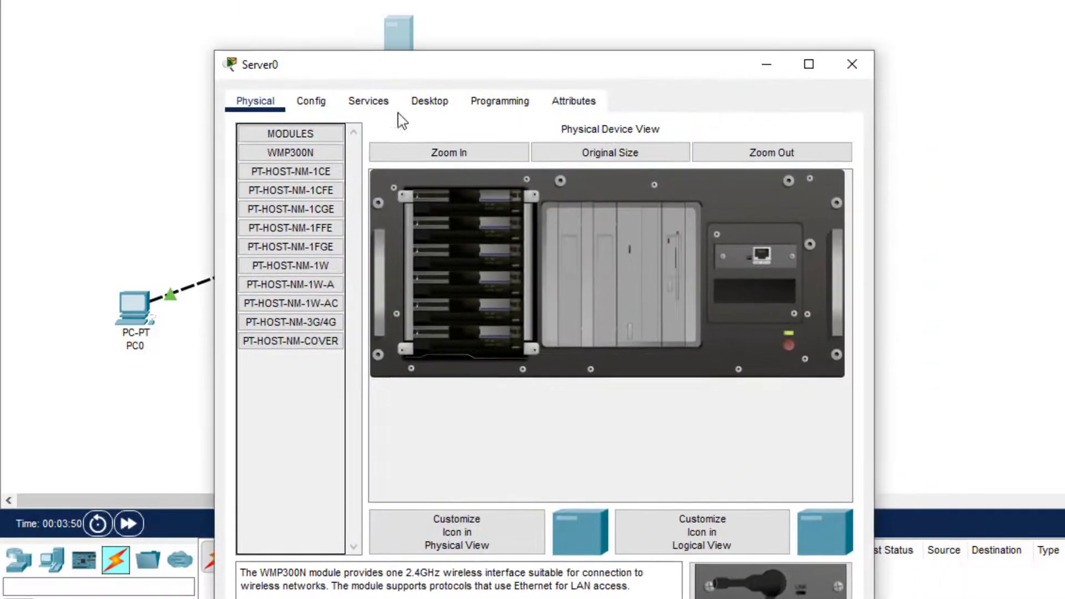
click(429, 102)
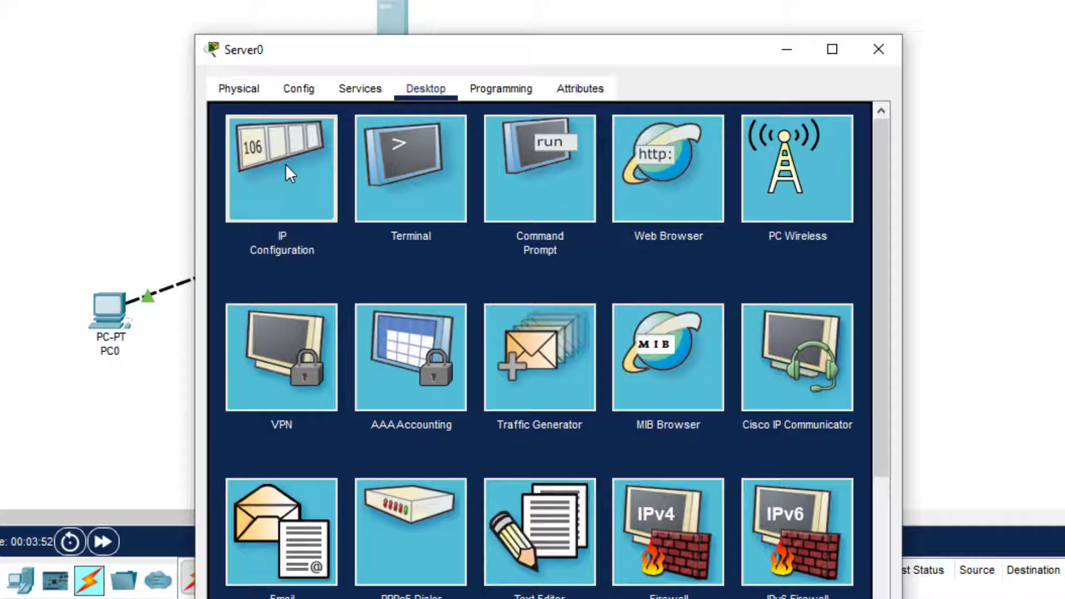
click(286, 164)
click(534, 199)
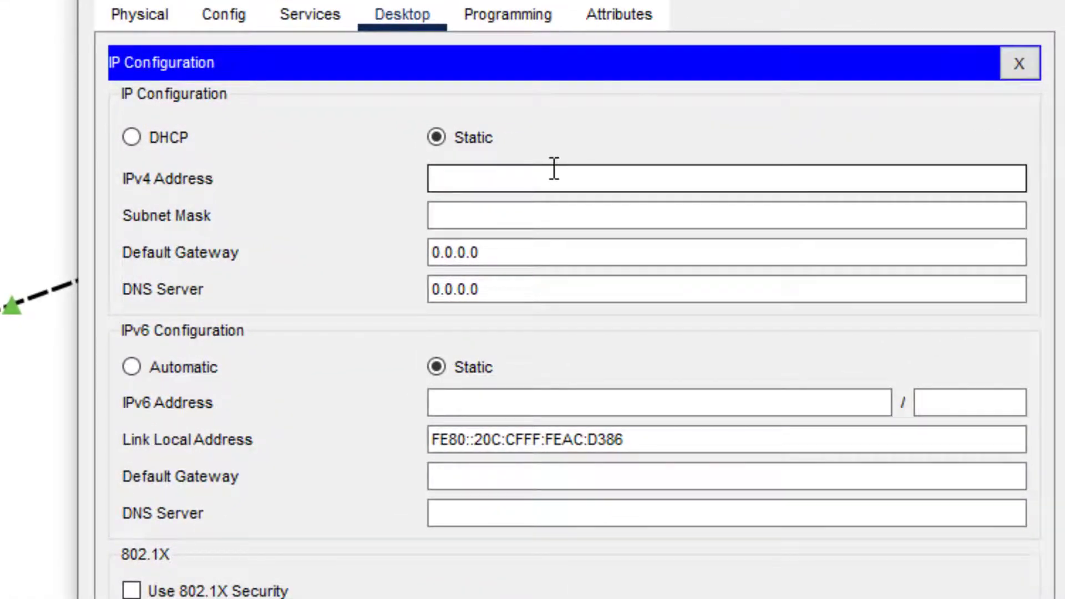
text(192.168)
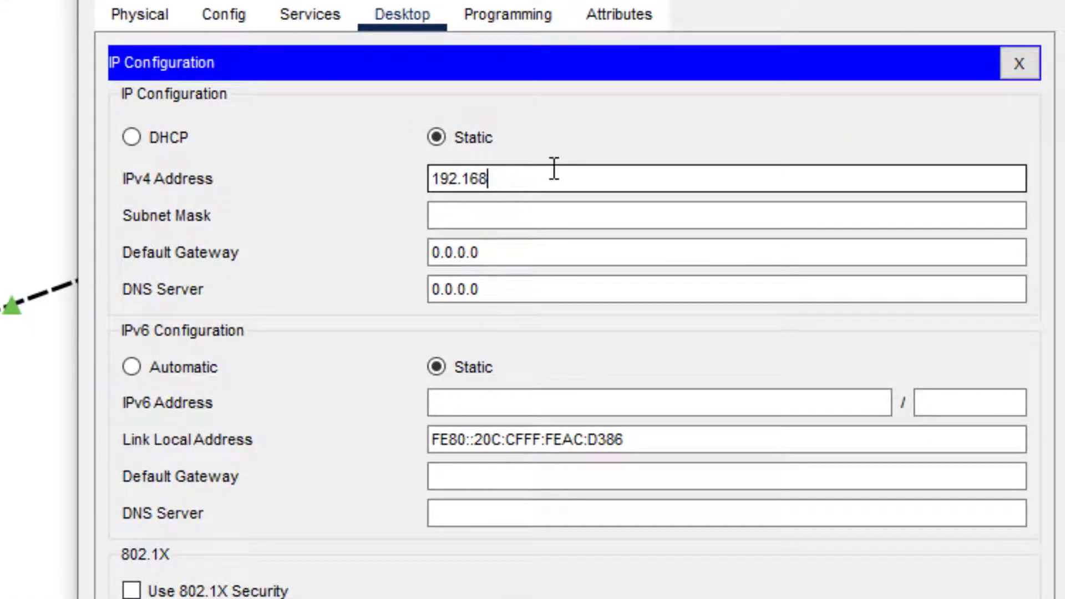
text(.1.2)
click(511, 240)
click(511, 211)
drag(507, 261, 299, 259)
text(192.1)
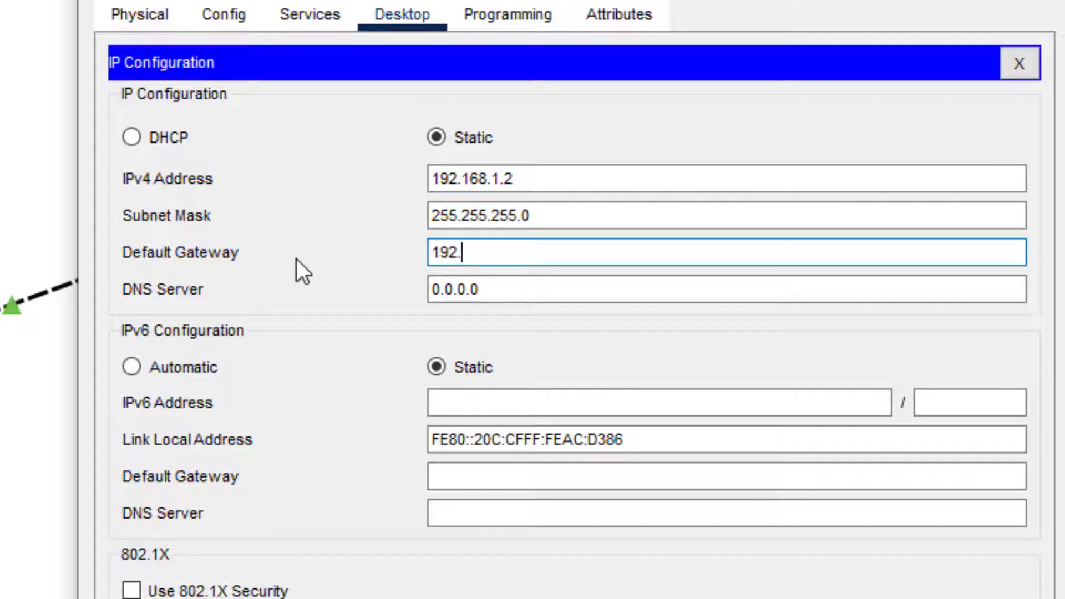
text(68.1.1)
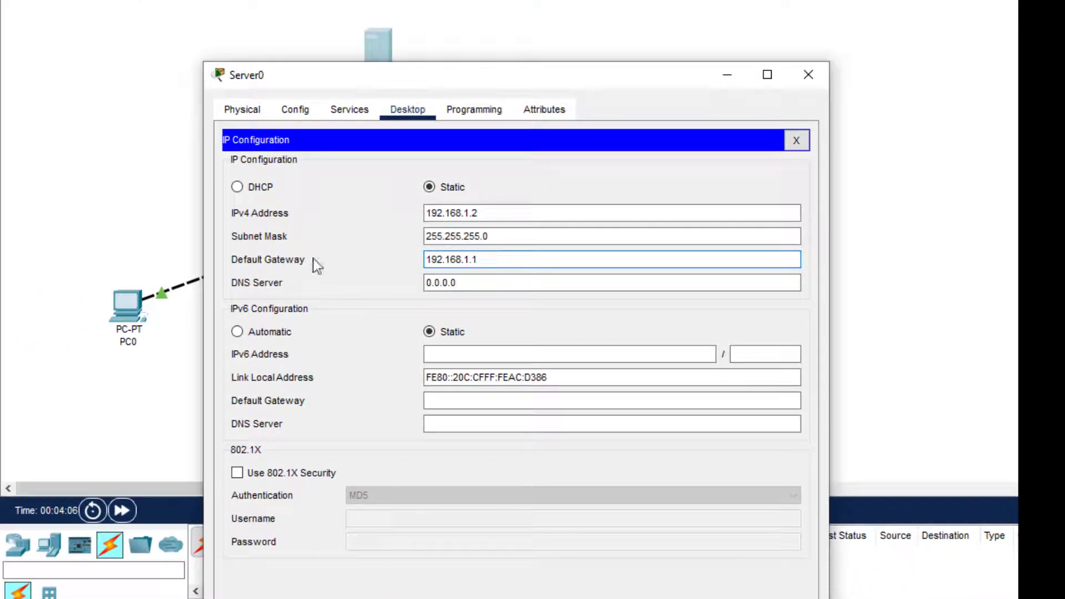
drag(508, 261, 395, 256)
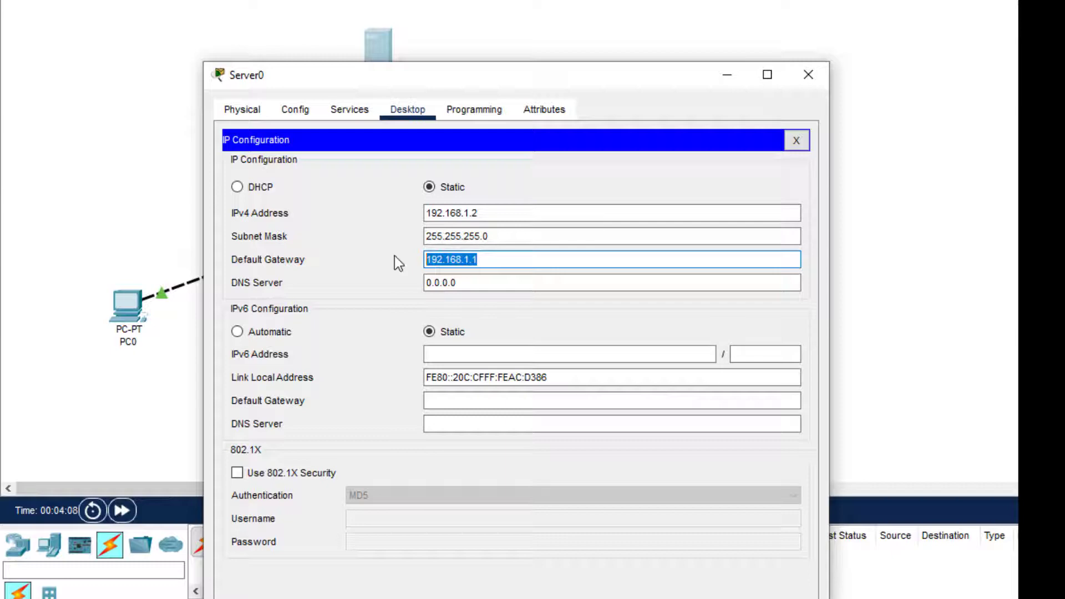
click(808, 87)
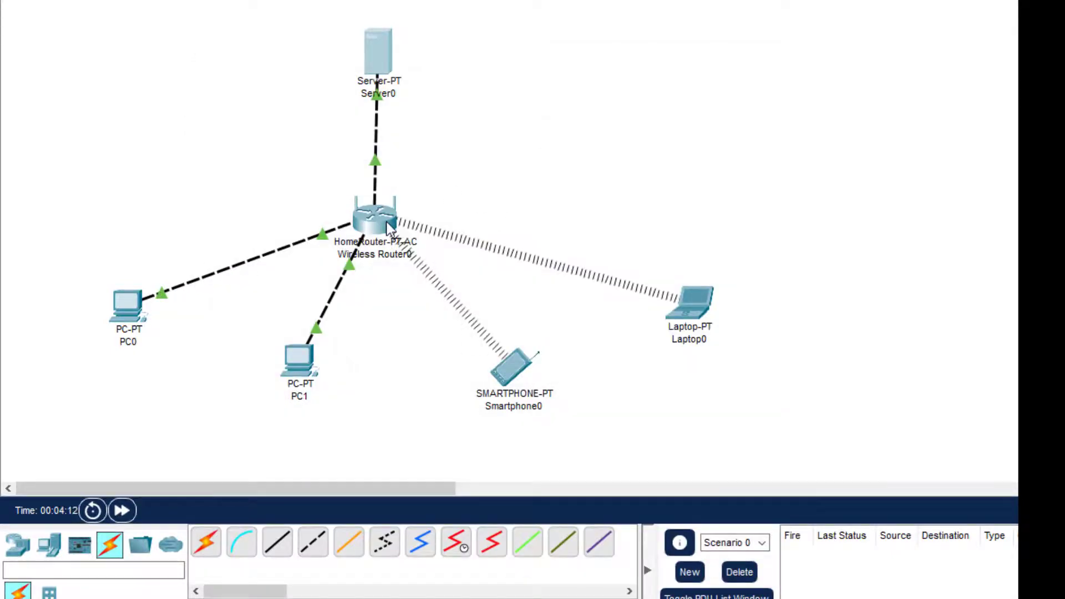
In PC0's Desktop IP Configuration, enter 192.168.1.3, mask 255.255.255.0, gateway 192.168.1.1, then close
click(124, 308)
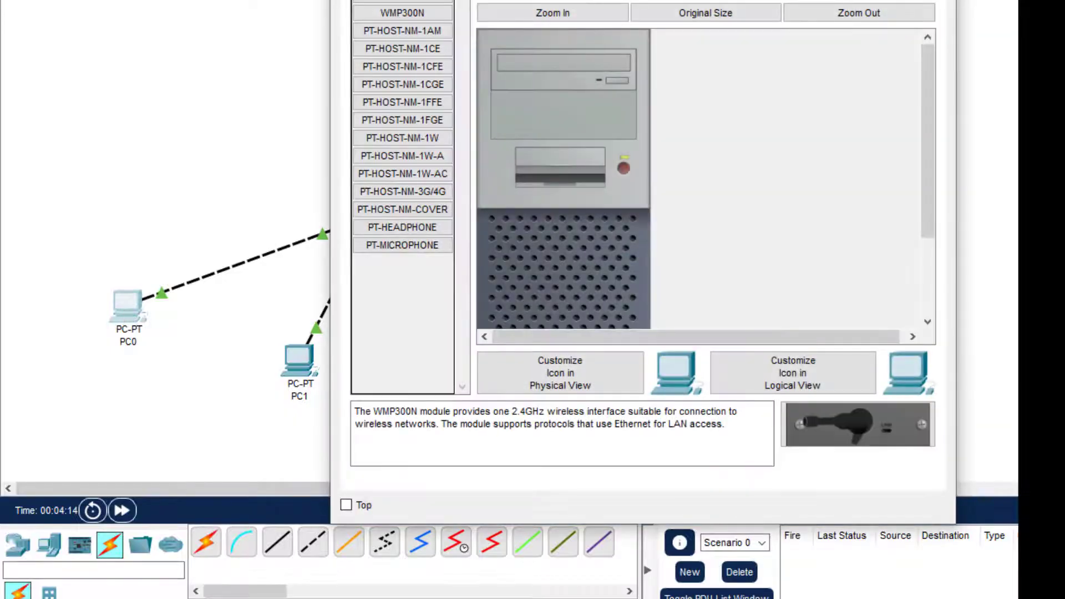
drag(517, 1, 364, 29)
click(323, 61)
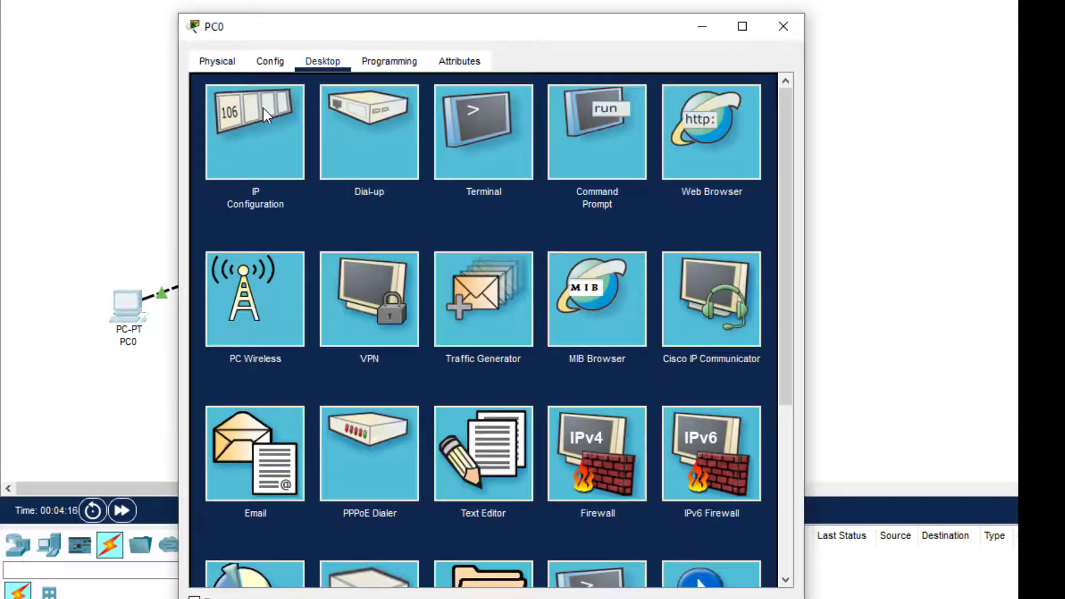
click(261, 110)
click(465, 186)
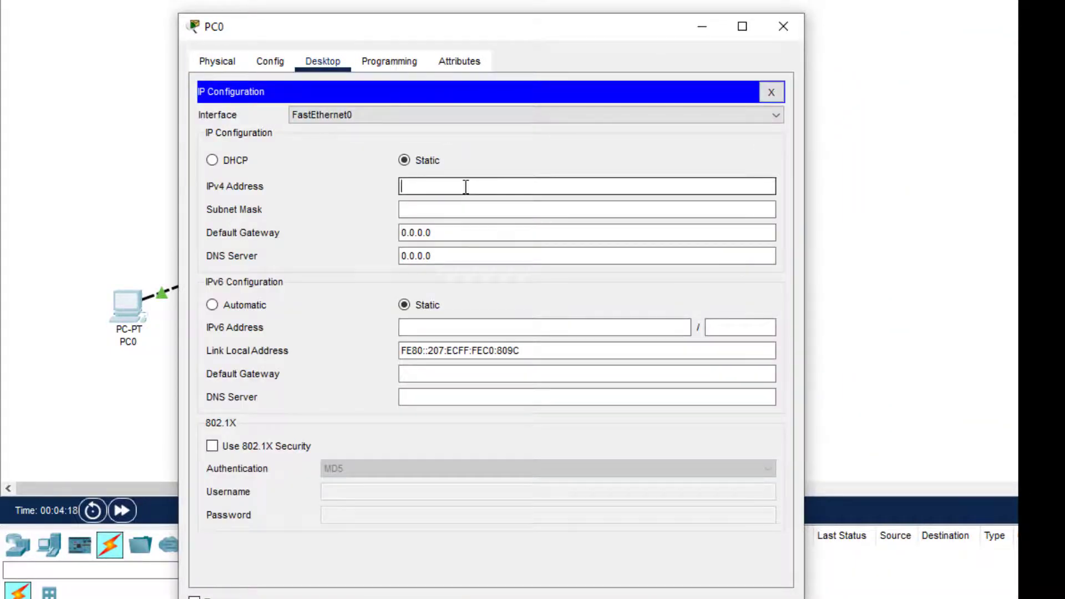
text(1952)
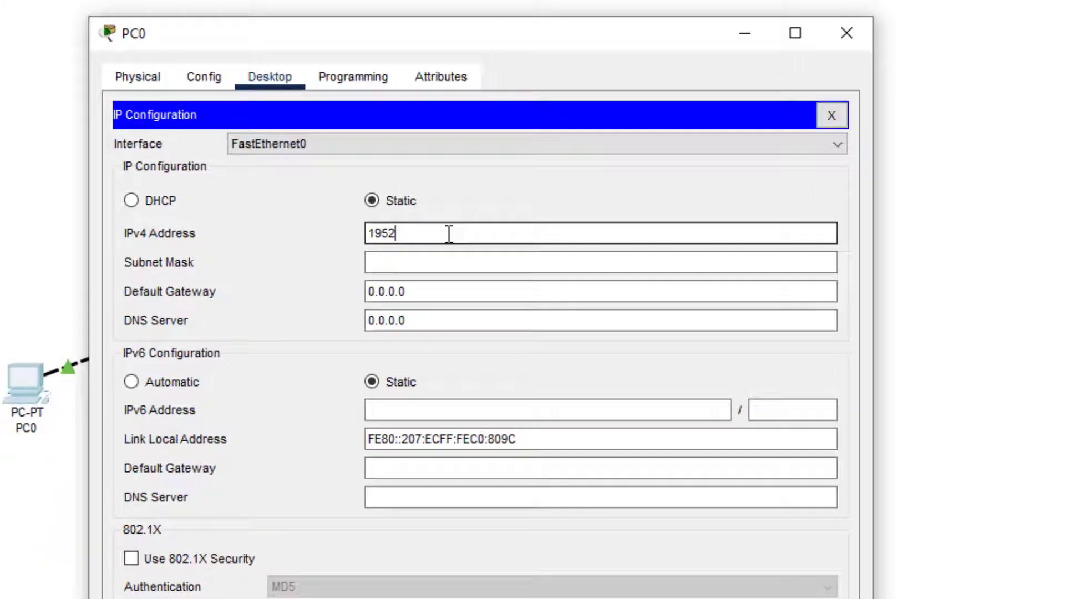
key(BackSpace)
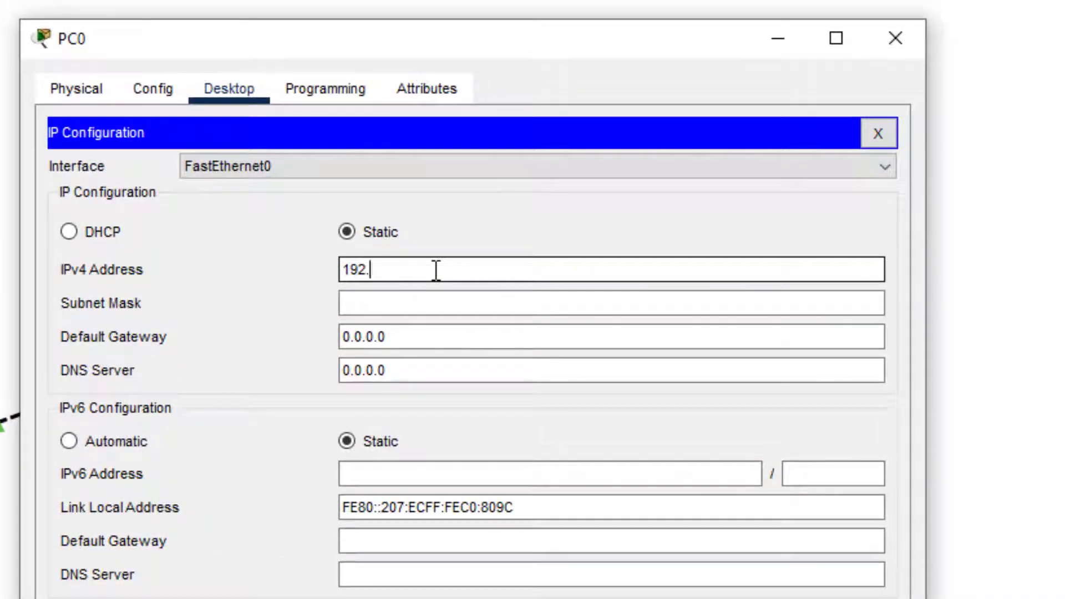
text(168.1.3)
click(448, 303)
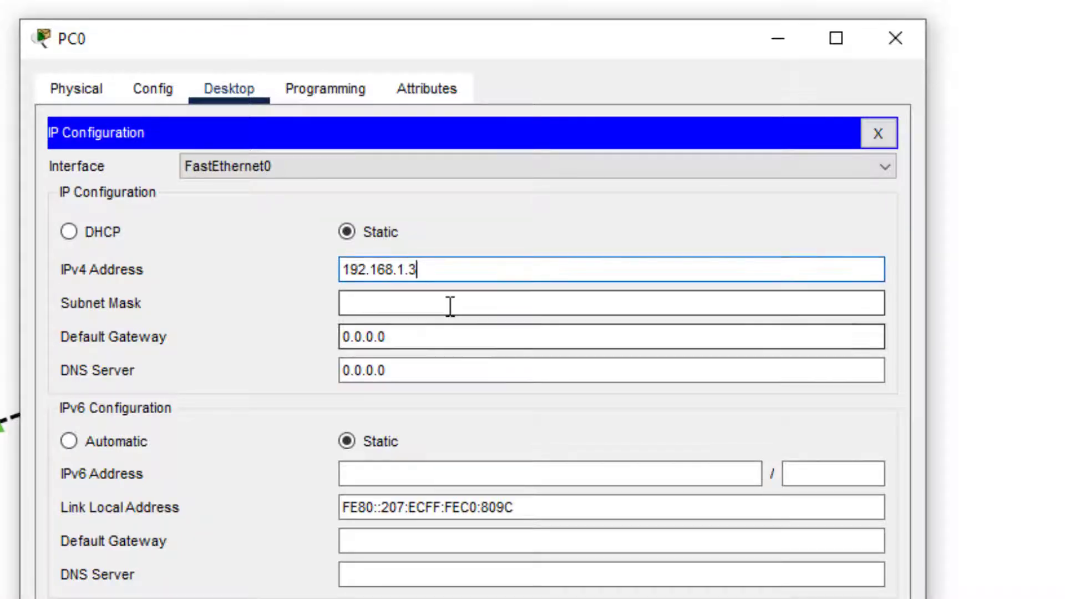
click(425, 340)
text(1)
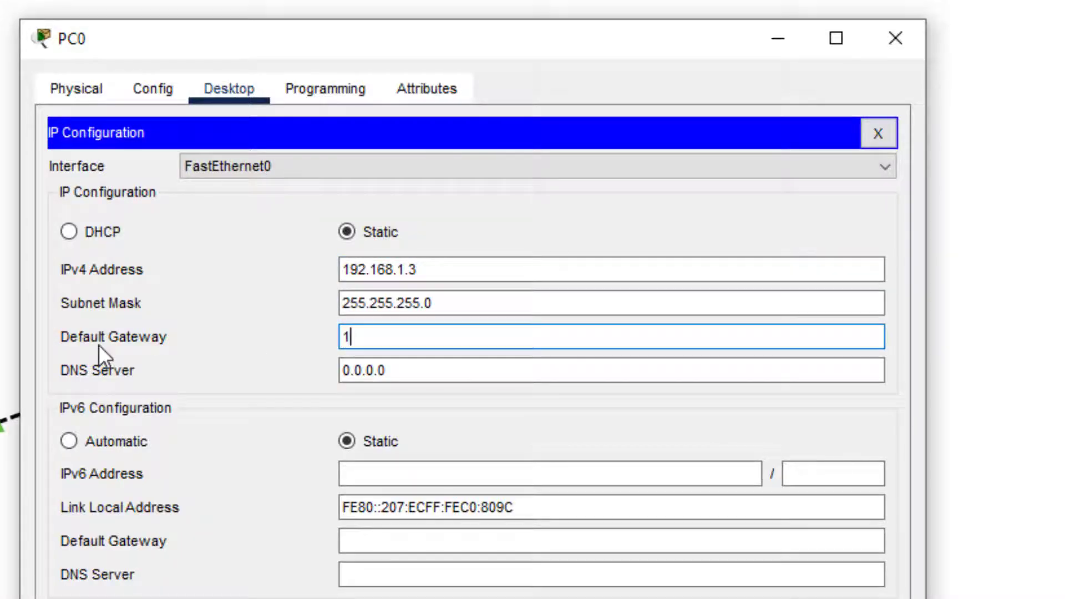
text(92.168.1)
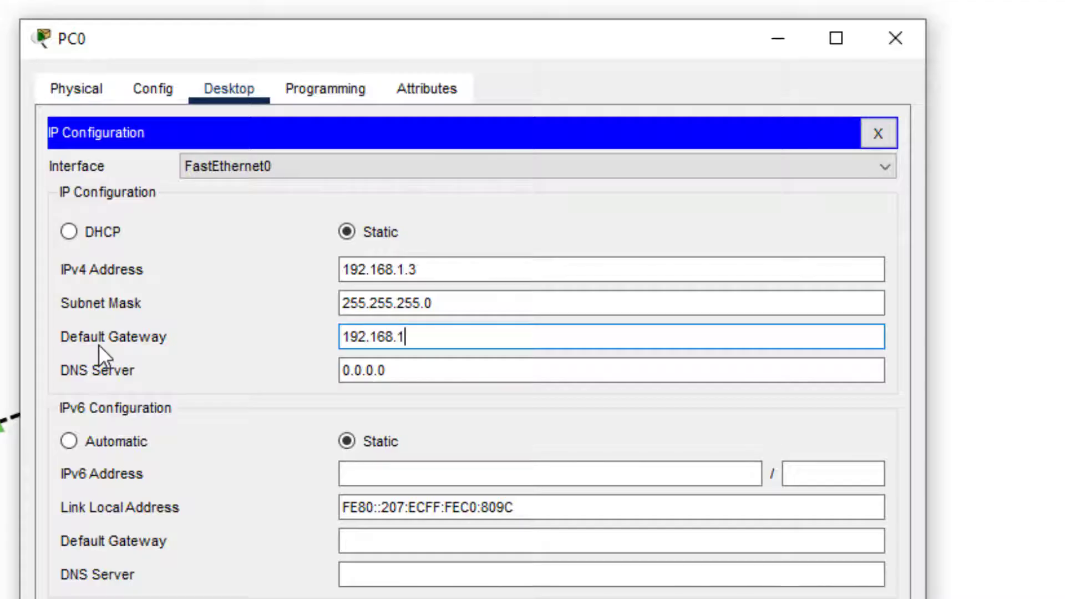
text(.1)
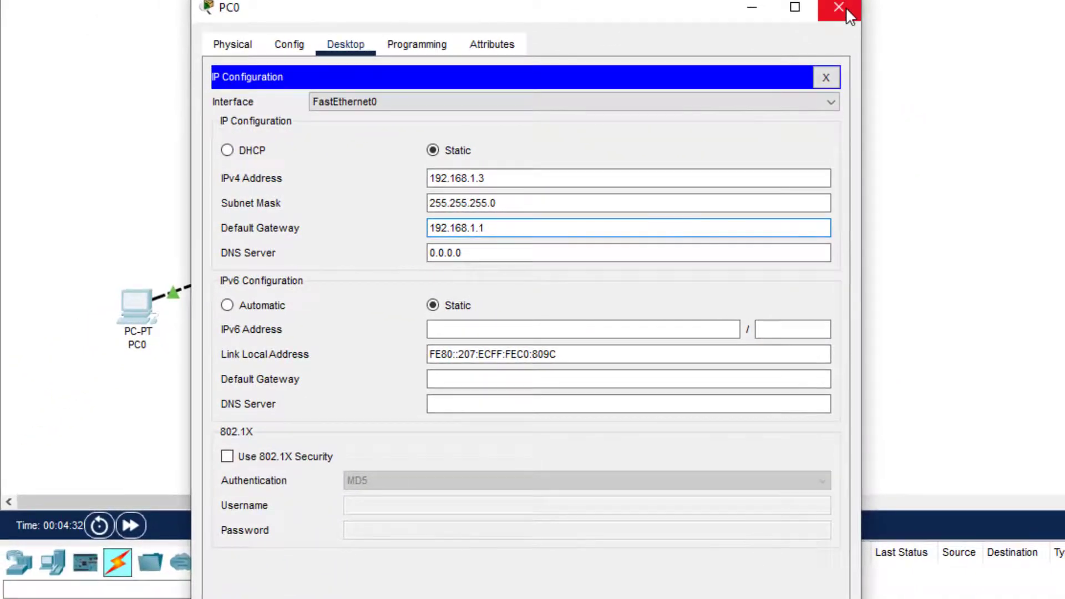
click(839, 7)
In PC1's Desktop IP Configuration, enter 192.168.1.4, mask 255.255.255.0 and gateway 192.168.1.1
click(319, 363)
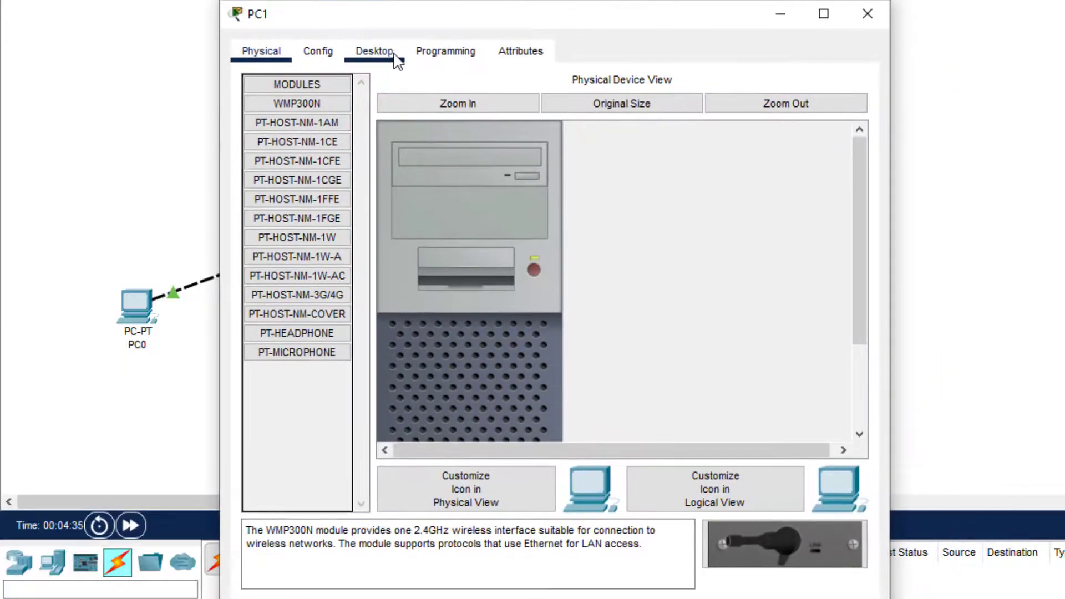
click(391, 55)
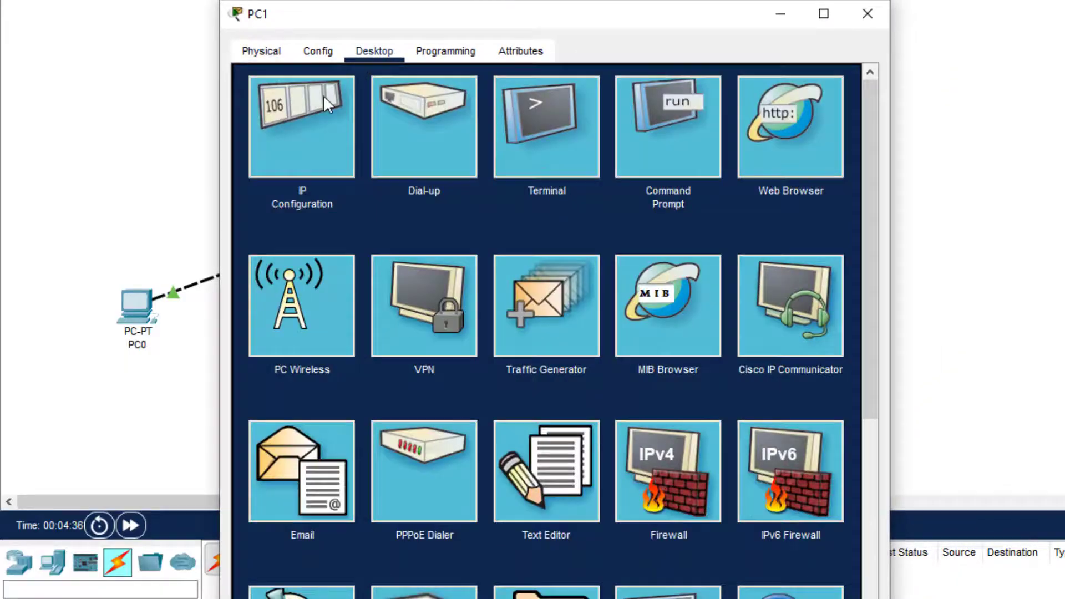
click(325, 97)
click(535, 184)
text(192)
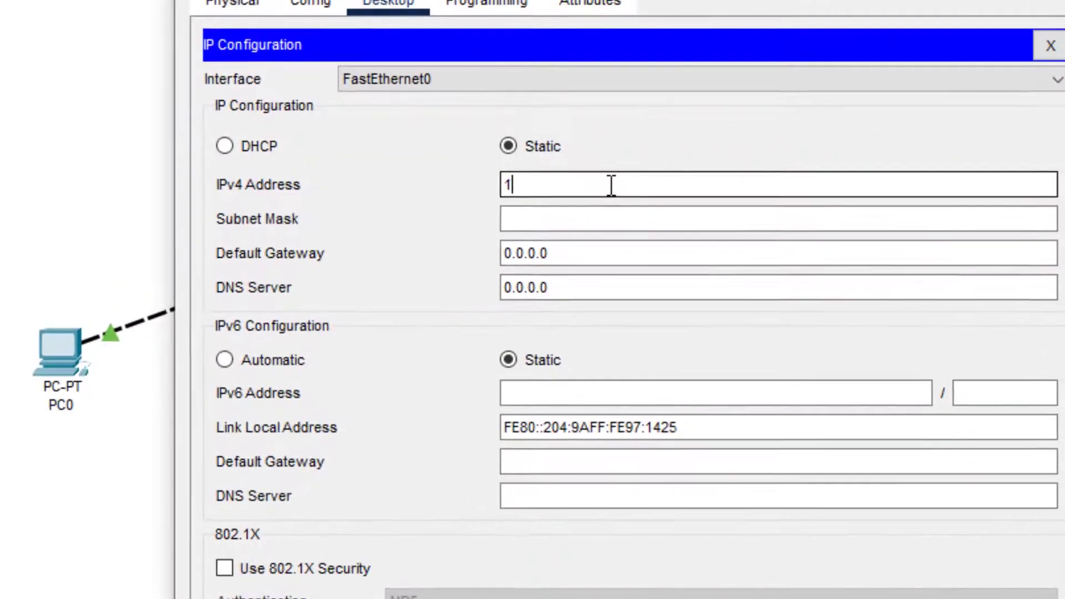
text(.168.1.4)
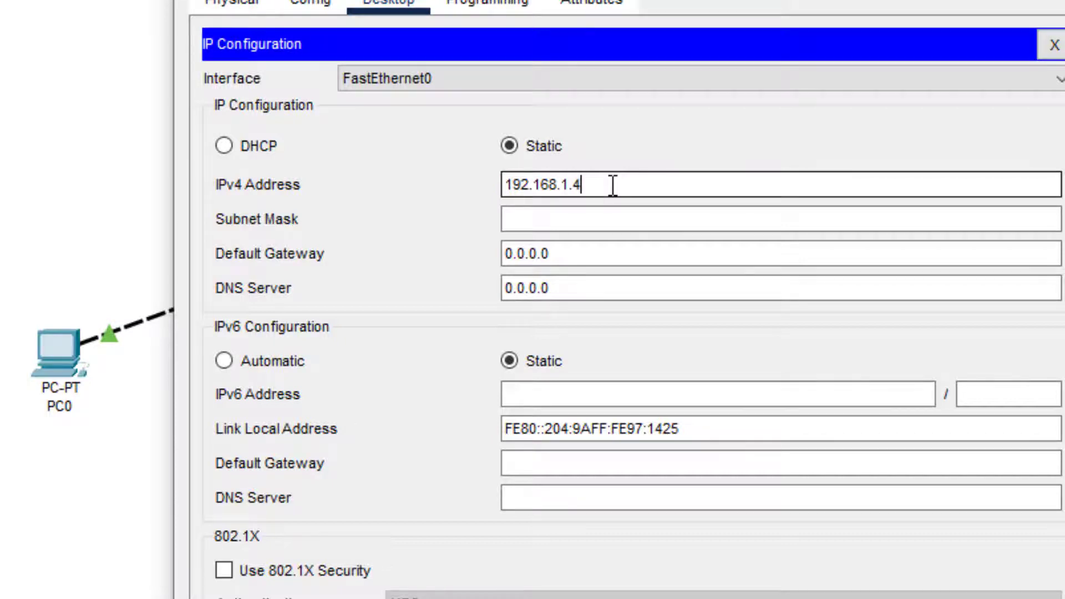
click(611, 222)
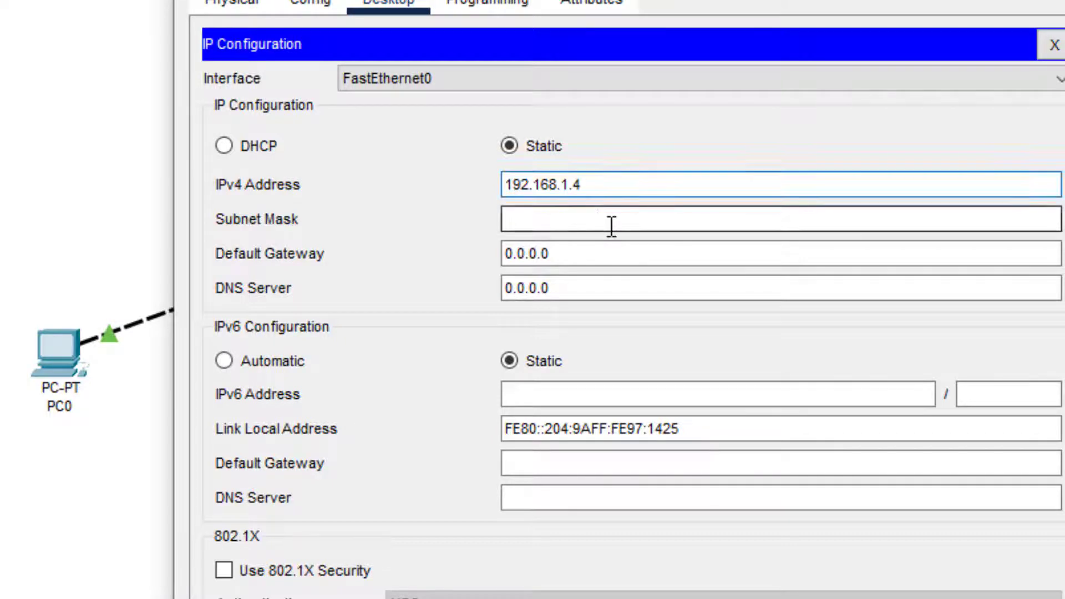
text(255.255.255.0)
key(Tab)
text(192)
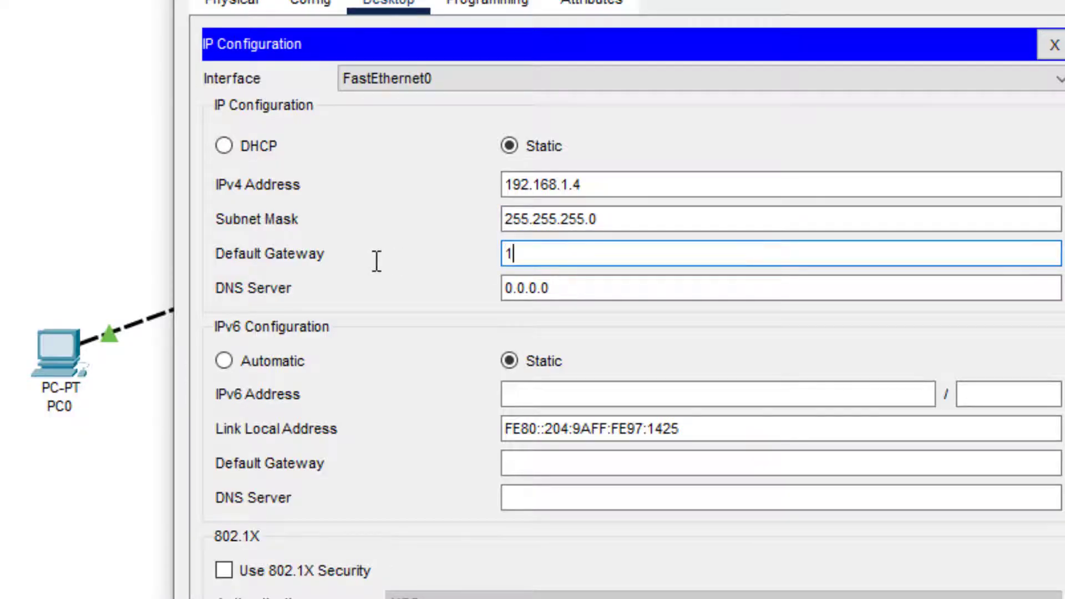
text(.168.1.1)
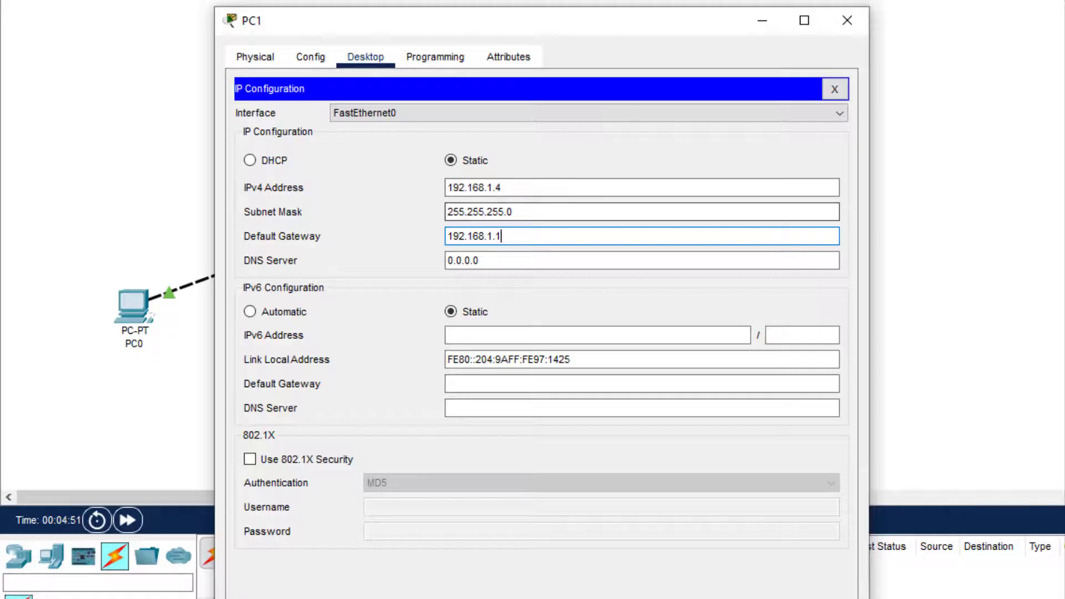
Close PC1 and bring up Smartphone0's Desktop IP Configuration
click(847, 20)
click(536, 370)
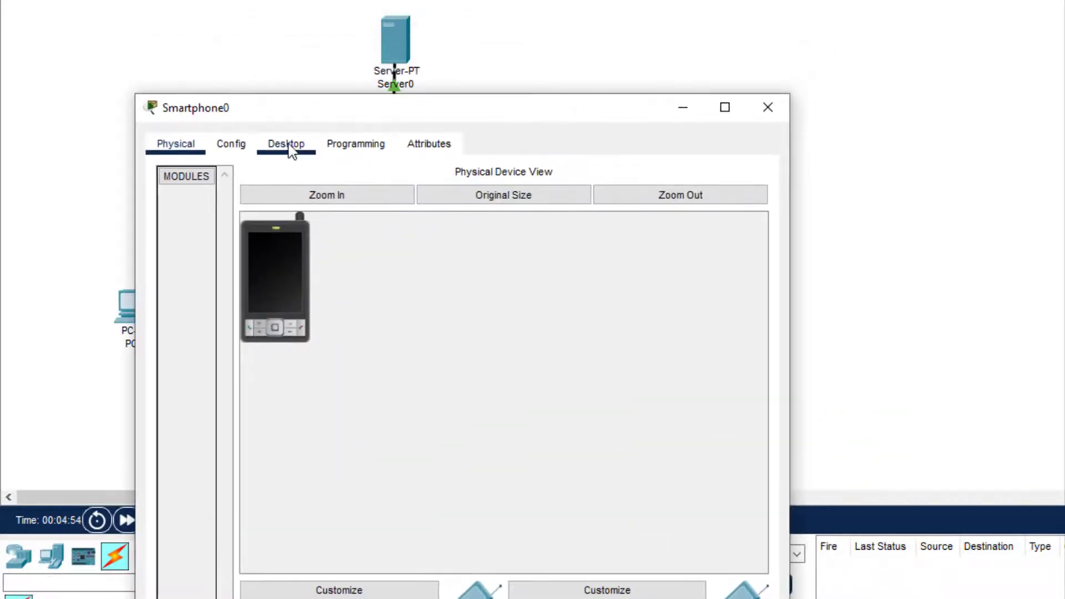
click(286, 144)
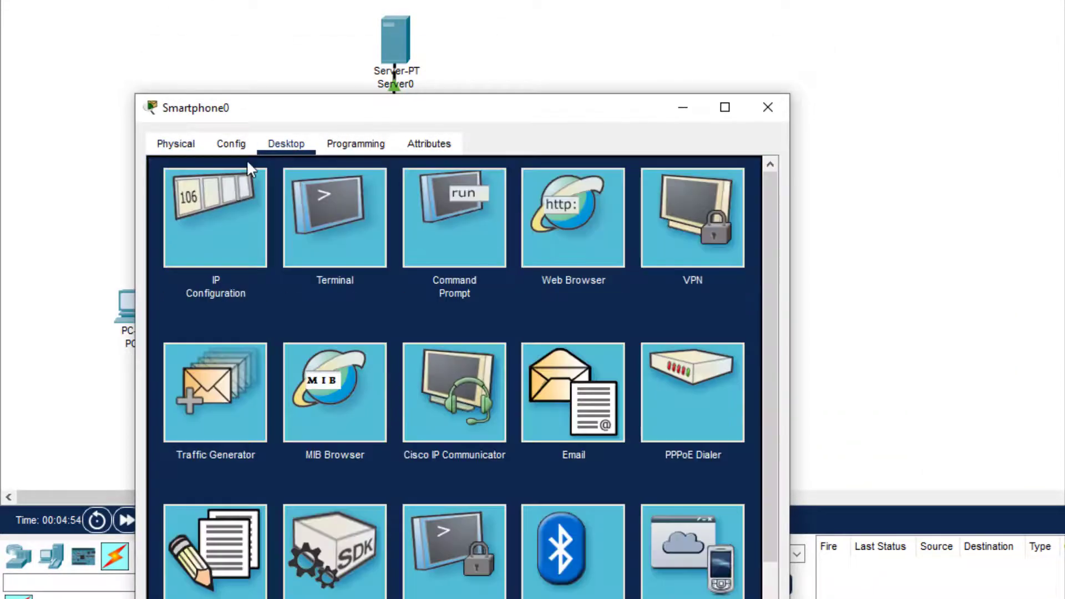
click(270, 205)
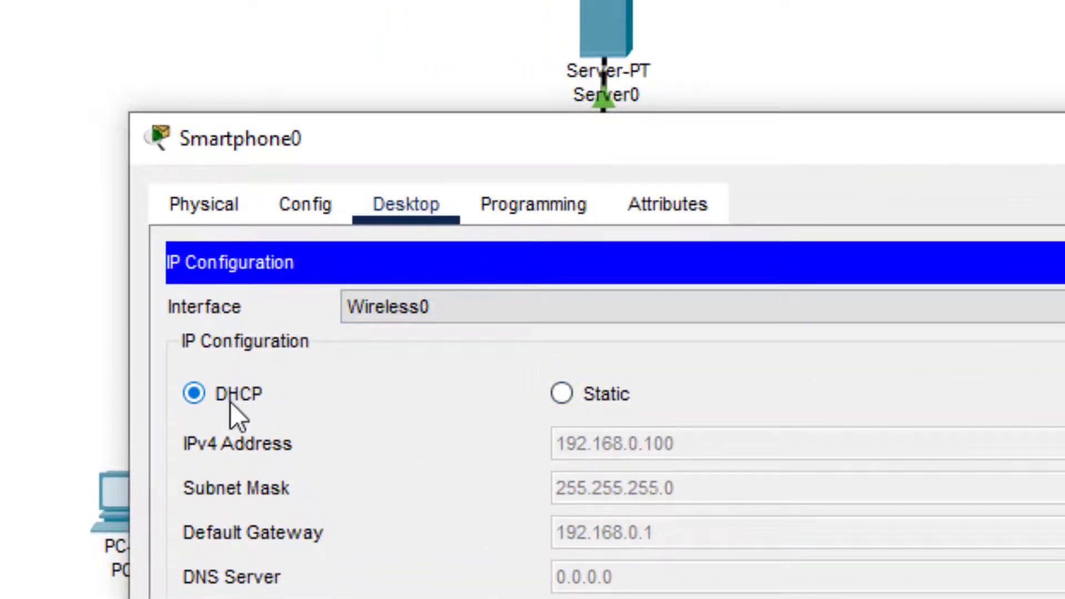
Set Smartphone0 to static 192.168.1.5, mask 255.255.255.0, gateway 192.168.1.1, and acknowledge the warning
click(563, 395)
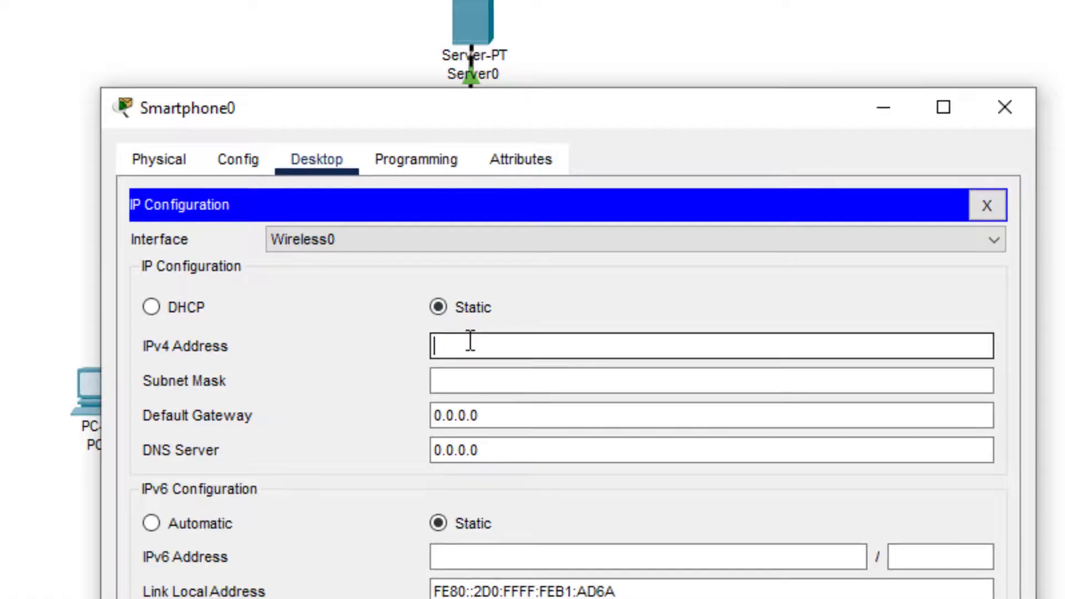
click(471, 341)
text(192.168.)
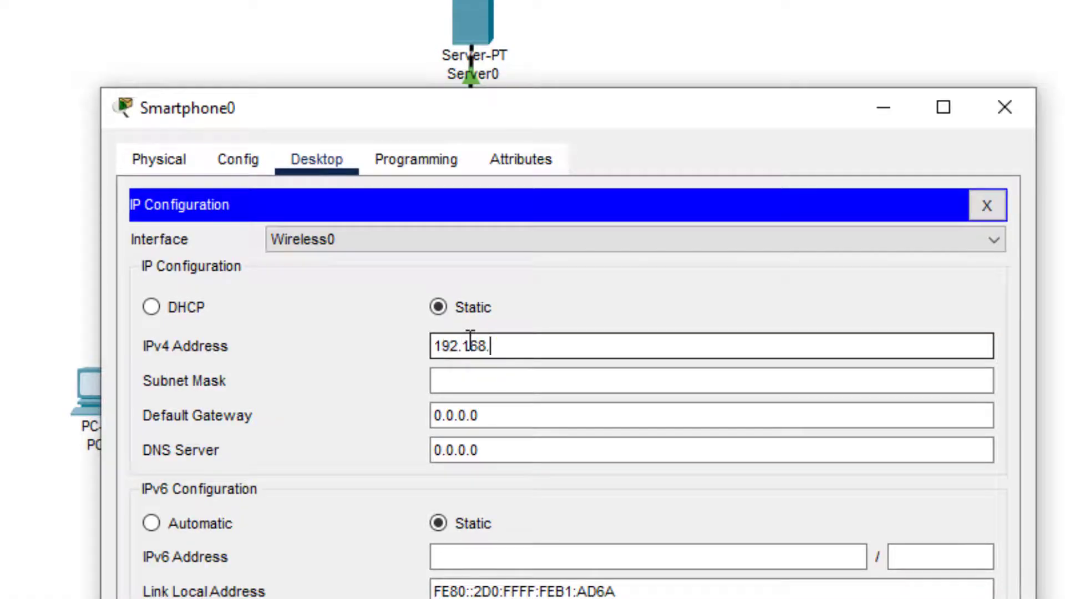
text(1.5)
click(479, 383)
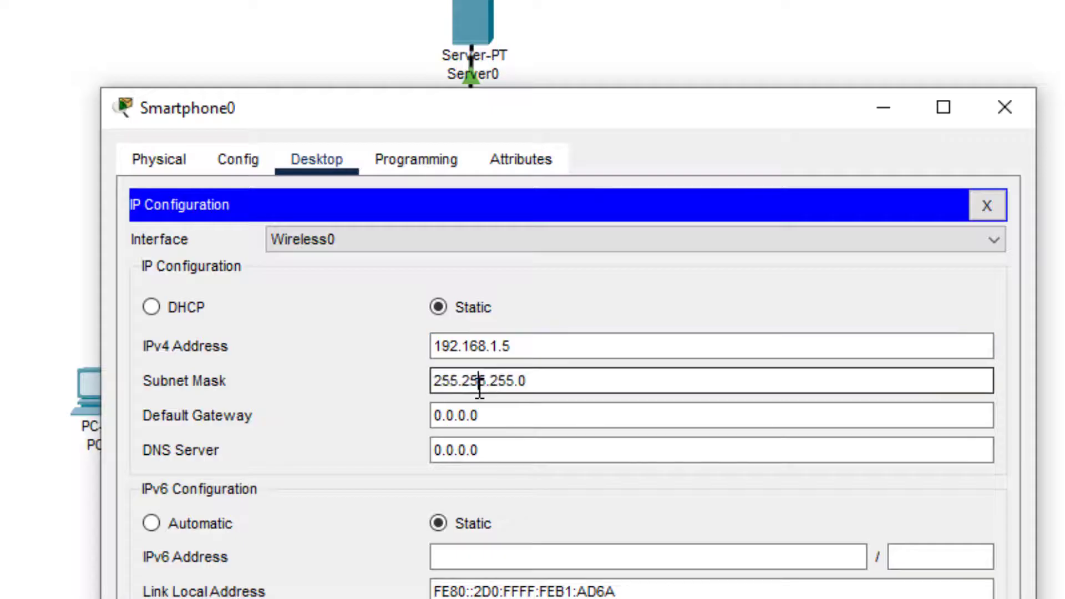
click(506, 418)
drag(506, 418, 305, 431)
text(19)
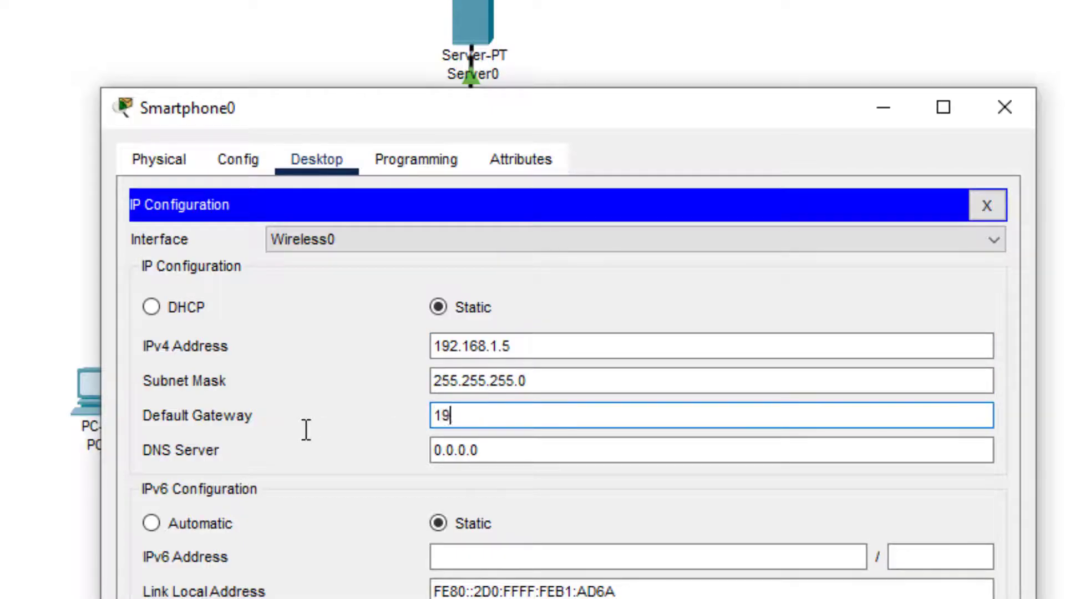
text(2.168.1.1)
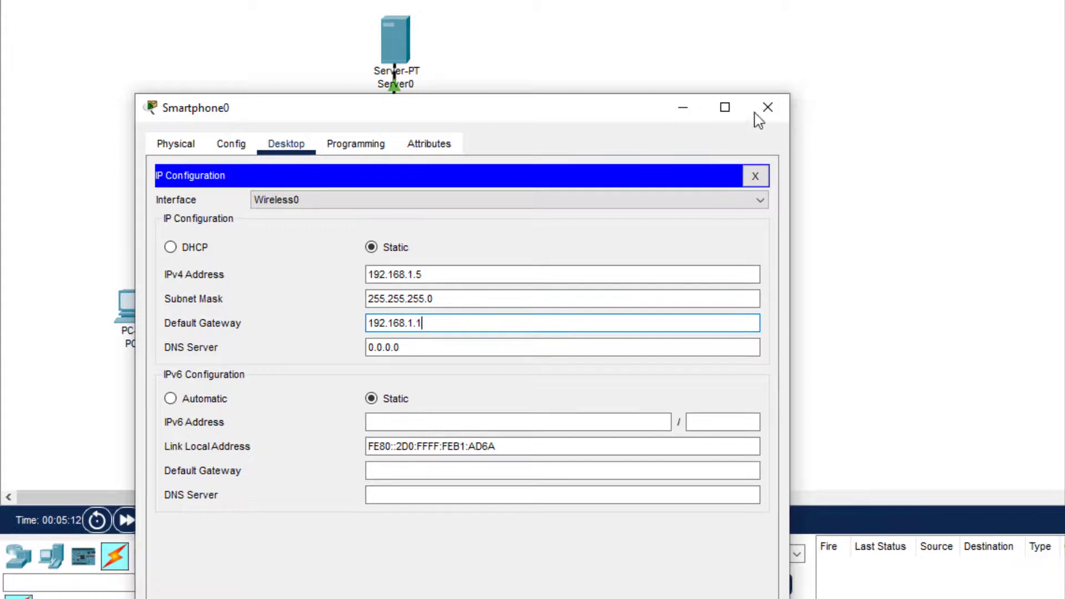
click(767, 109)
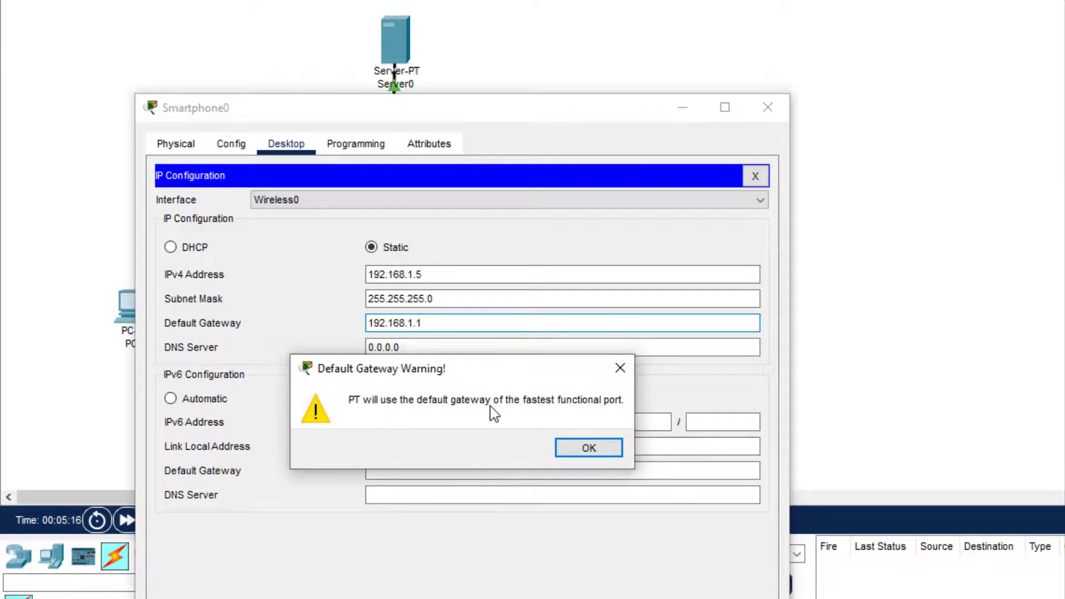
click(609, 455)
Make Laptop0's IP Configuration static with 192.168.1.6 and mask 255.255.255.0, then begin replacing the gateway
click(732, 304)
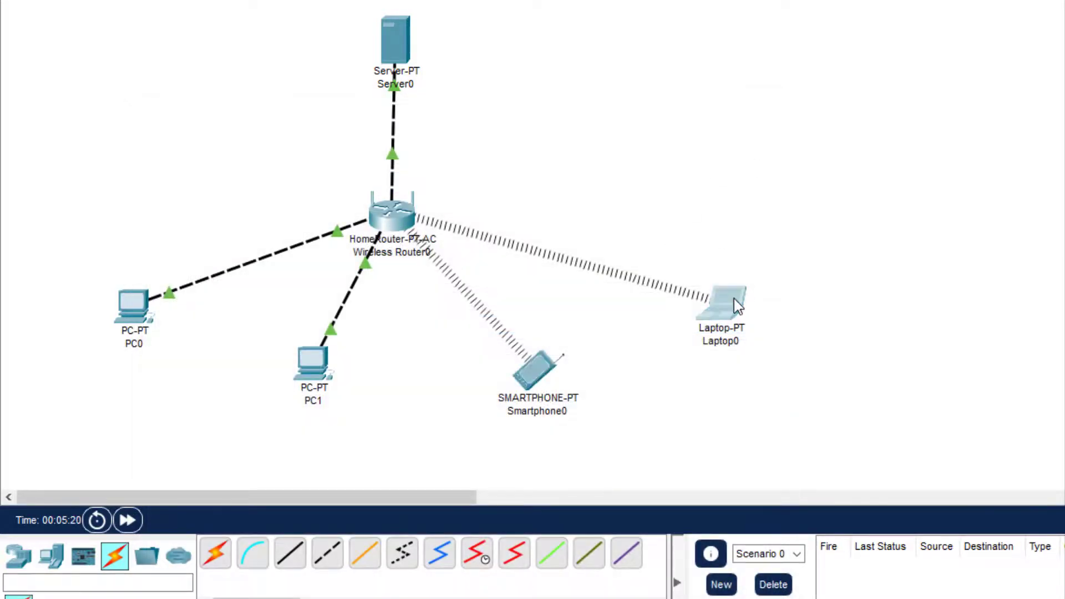
drag(518, 0, 379, 79)
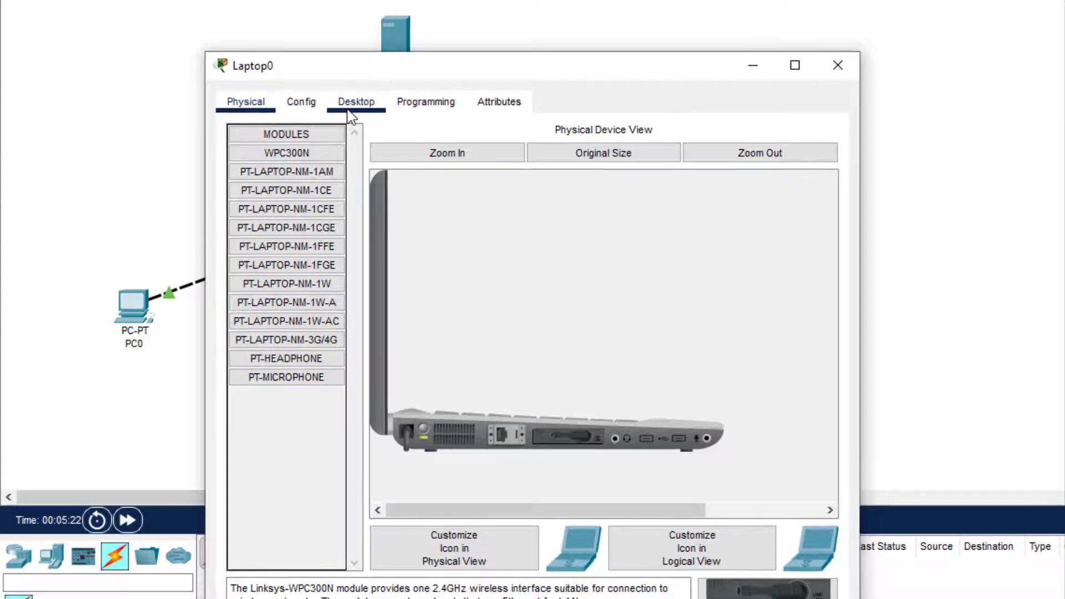
click(349, 104)
click(285, 186)
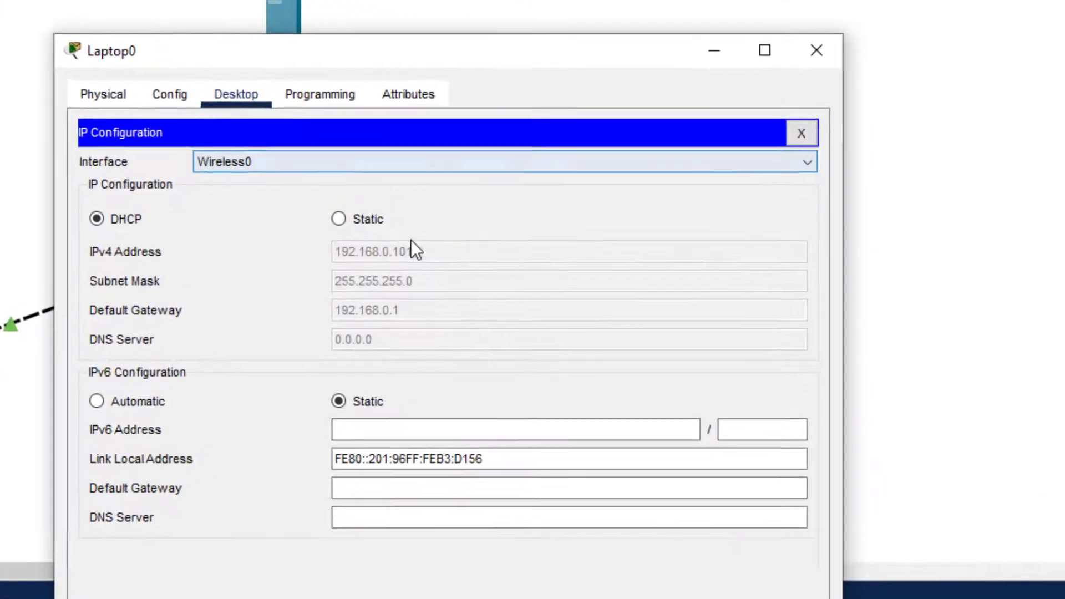
click(316, 223)
click(384, 255)
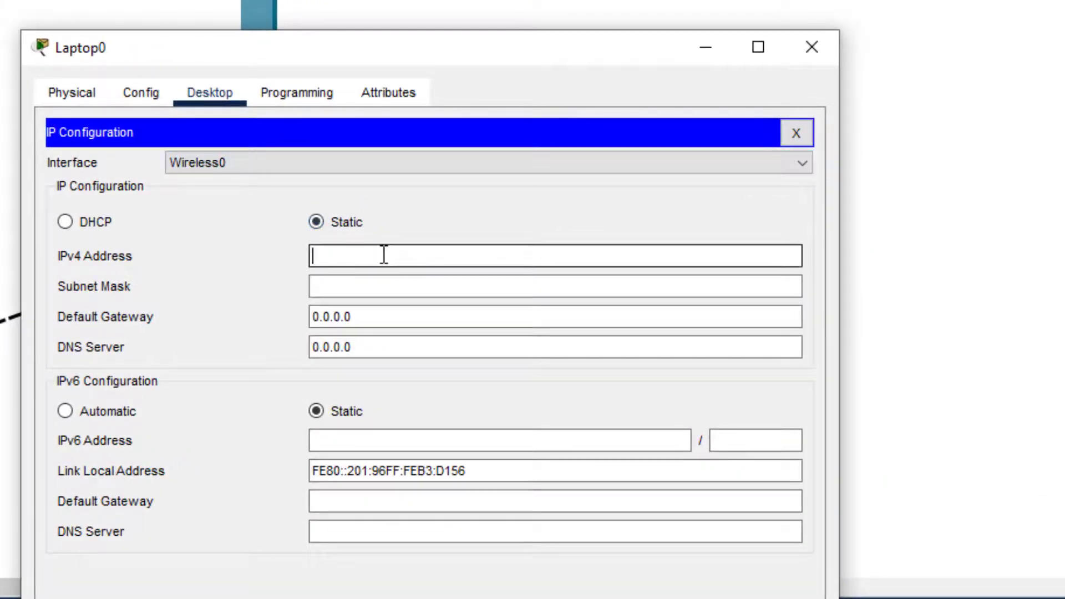
text(192.168.)
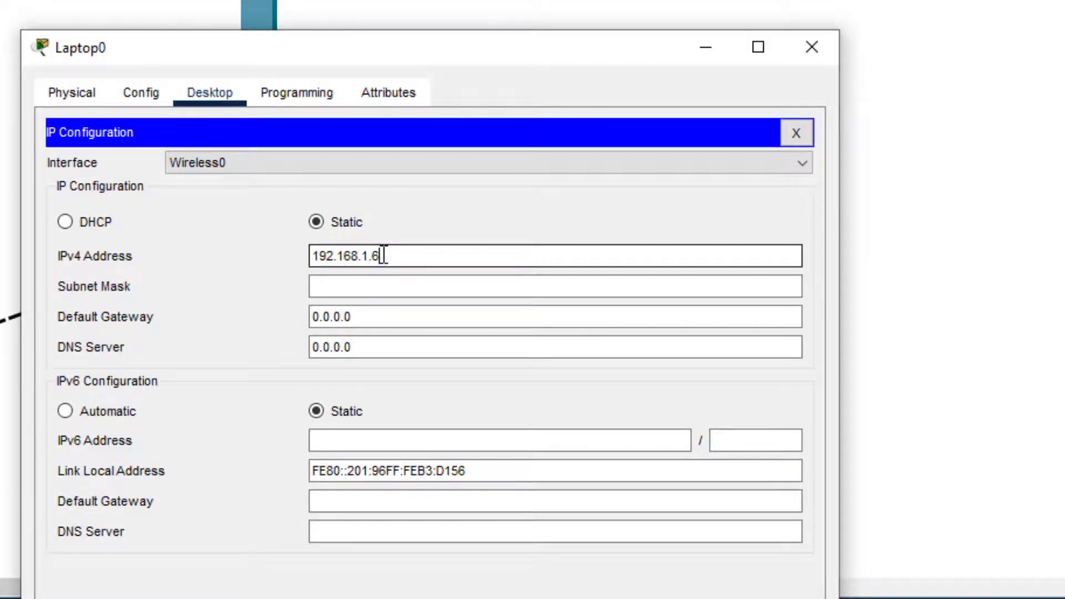
text(1.6)
click(380, 287)
click(374, 317)
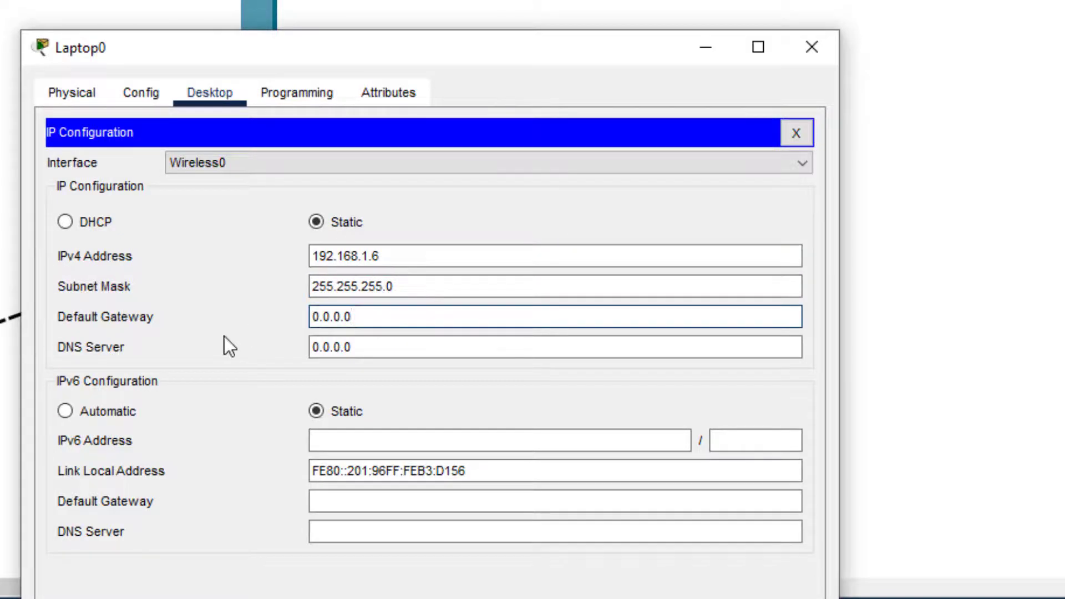
drag(380, 328, 238, 324)
text(1)
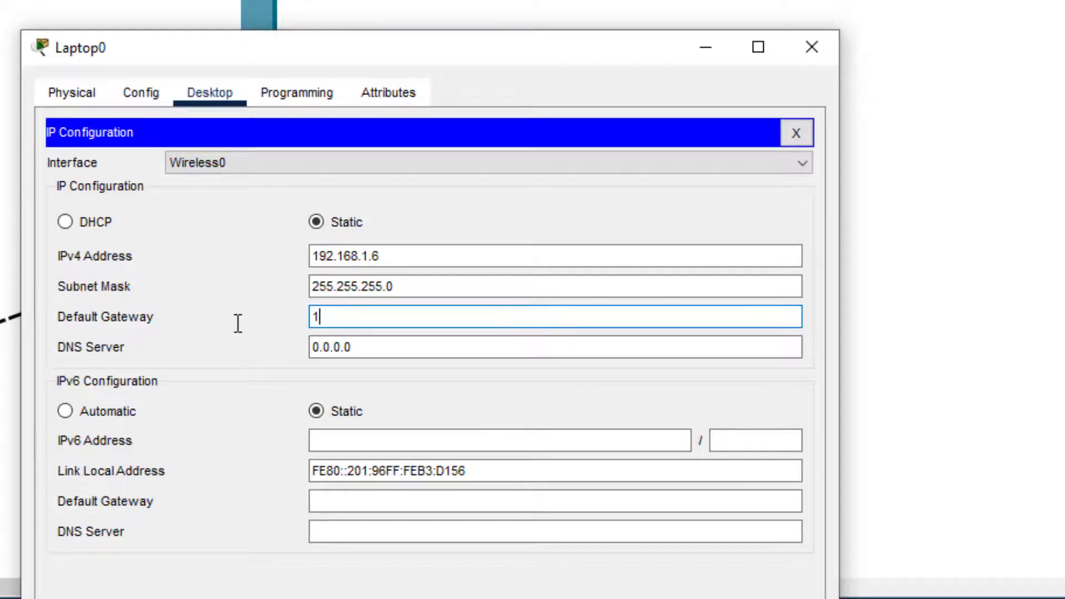
text(92.168.1.1)
From PC0's Command Prompt, ping the laptop at 192.168.1.6, correcting the mistyped last digit
click(811, 47)
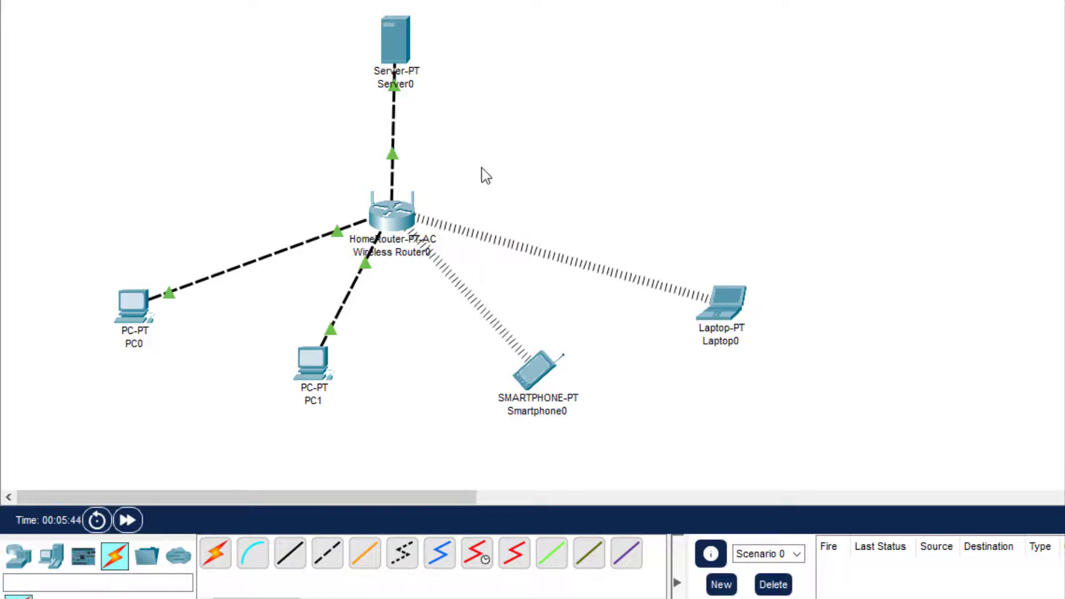
click(133, 307)
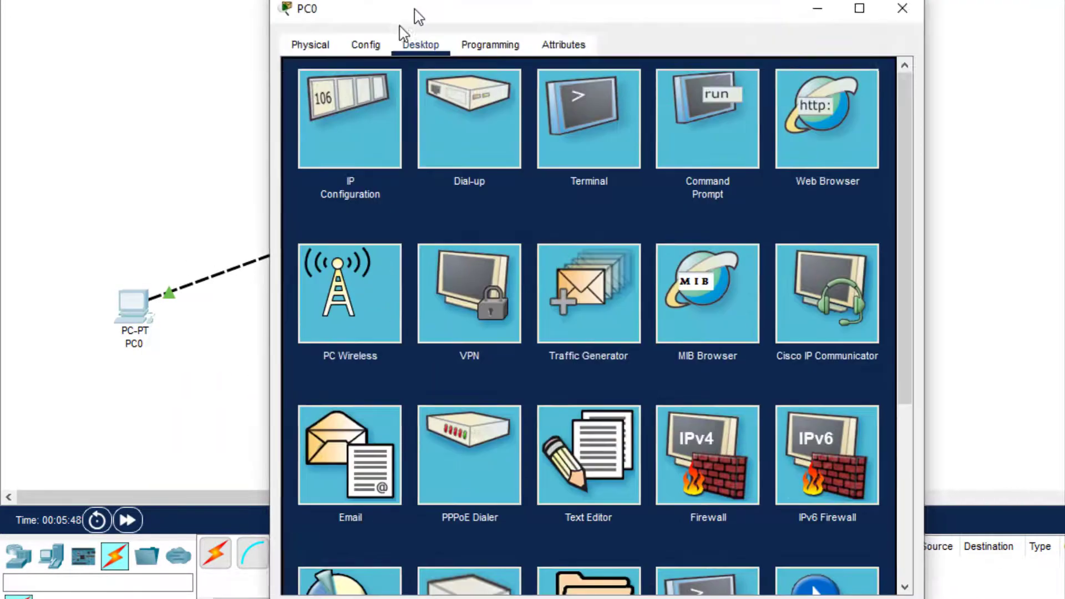
drag(415, 9, 328, 71)
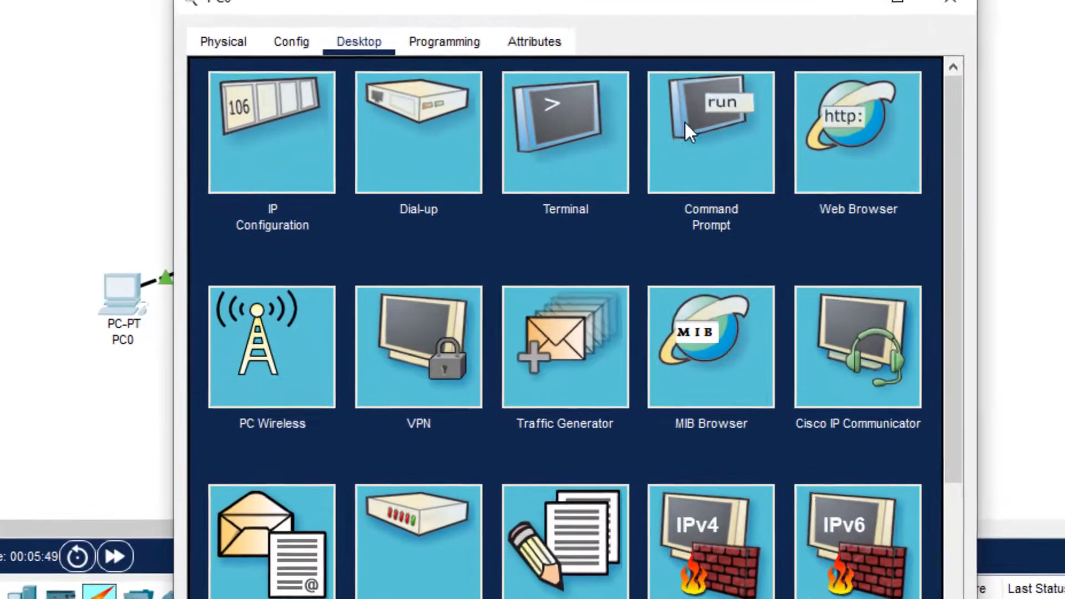
click(686, 129)
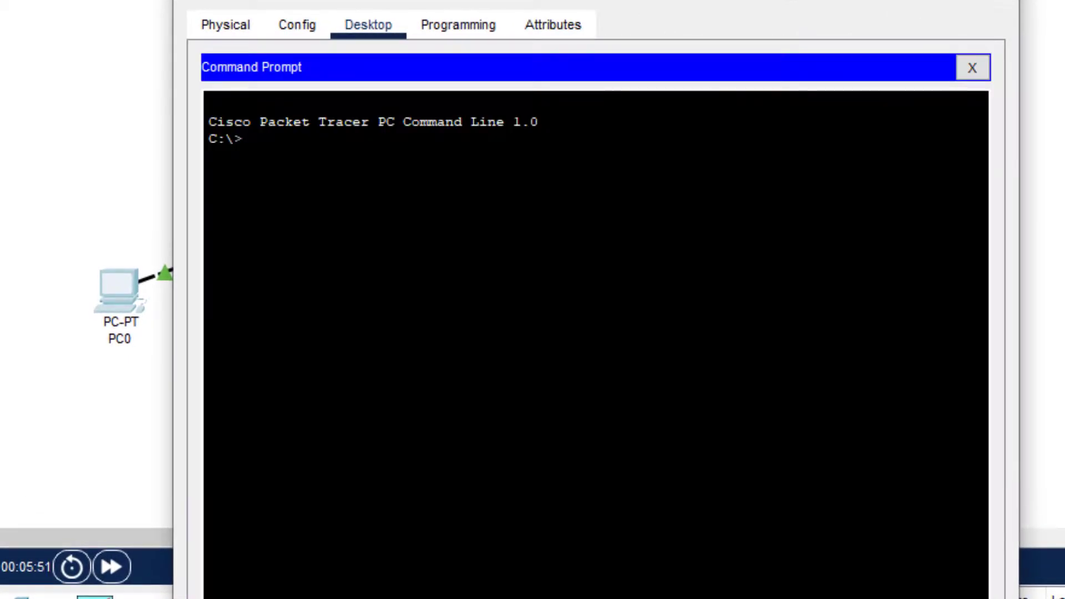
text(ping)
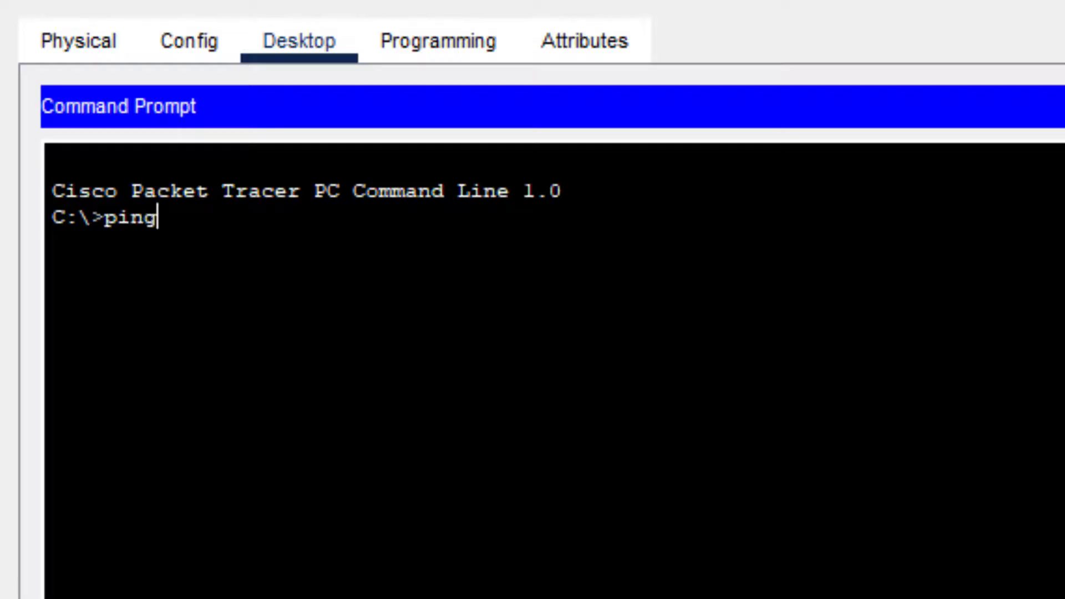
text( 192.168.1.)
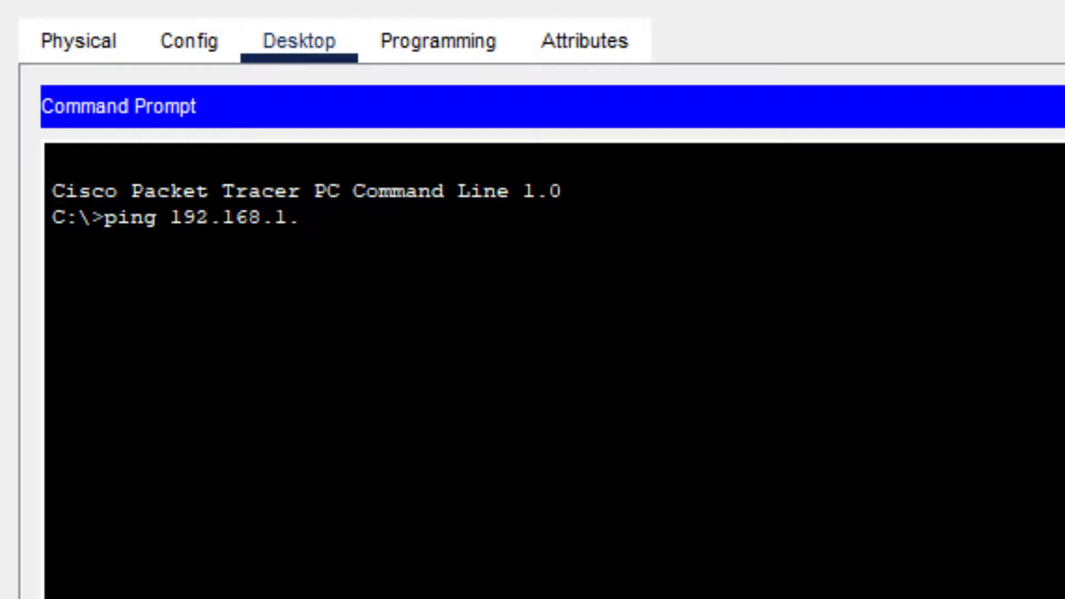
text(3)
key(BackSpace)
text(6)
key(Return)
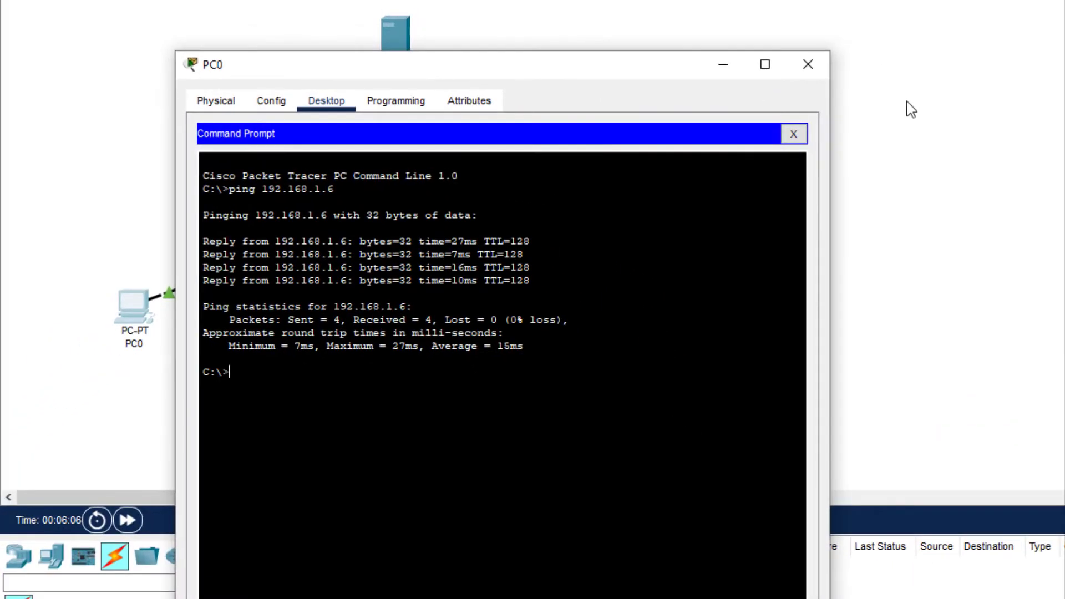
From Smartphone0's Command Prompt, ping Server0 at 192.168.1.2, then close the smartphone window
click(804, 71)
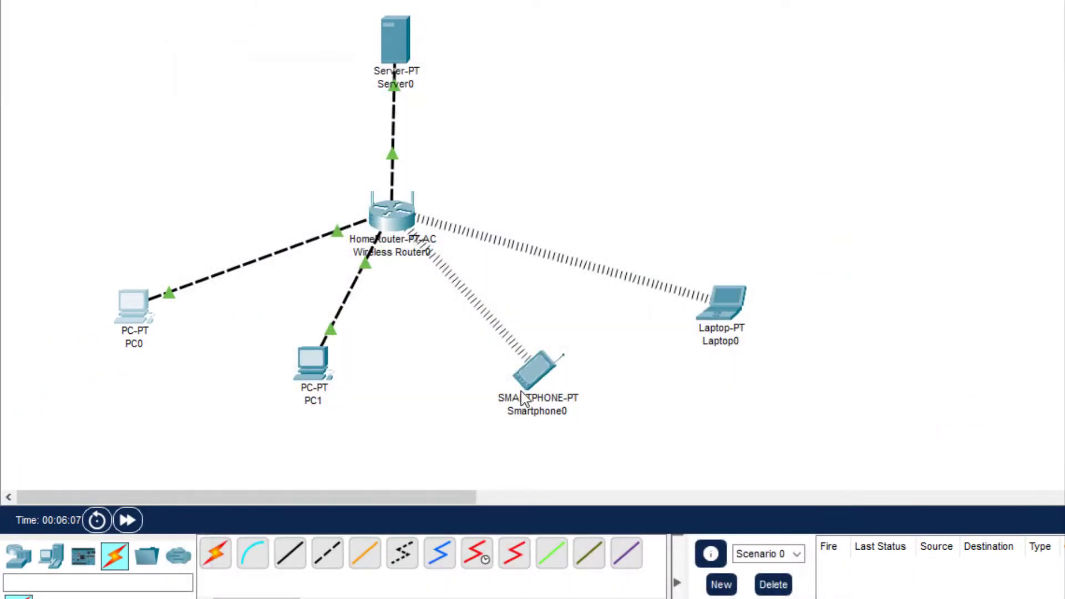
click(530, 379)
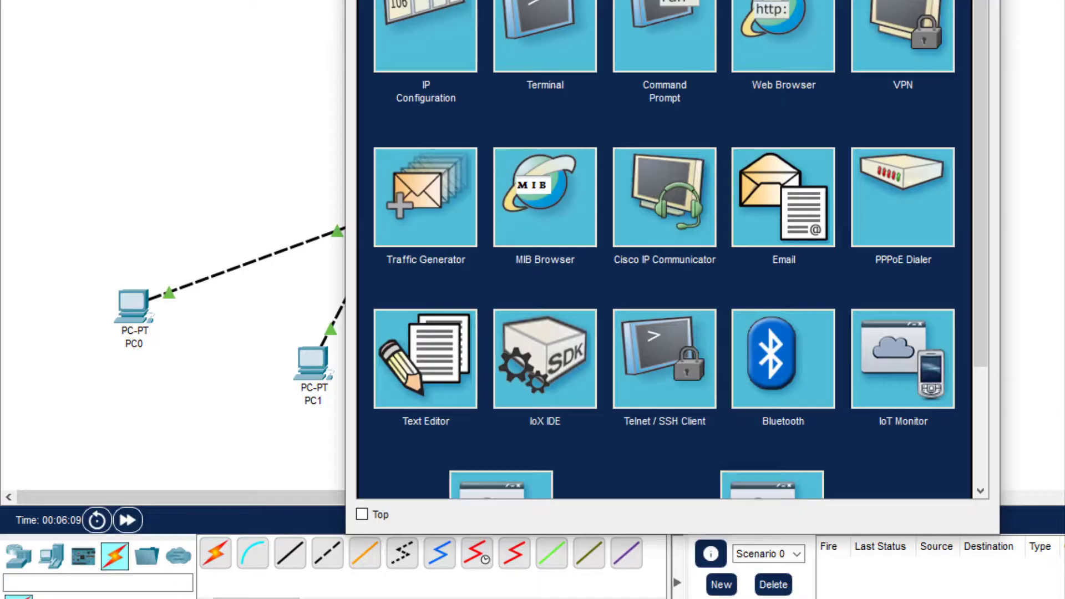
drag(518, 0, 277, 50)
click(431, 167)
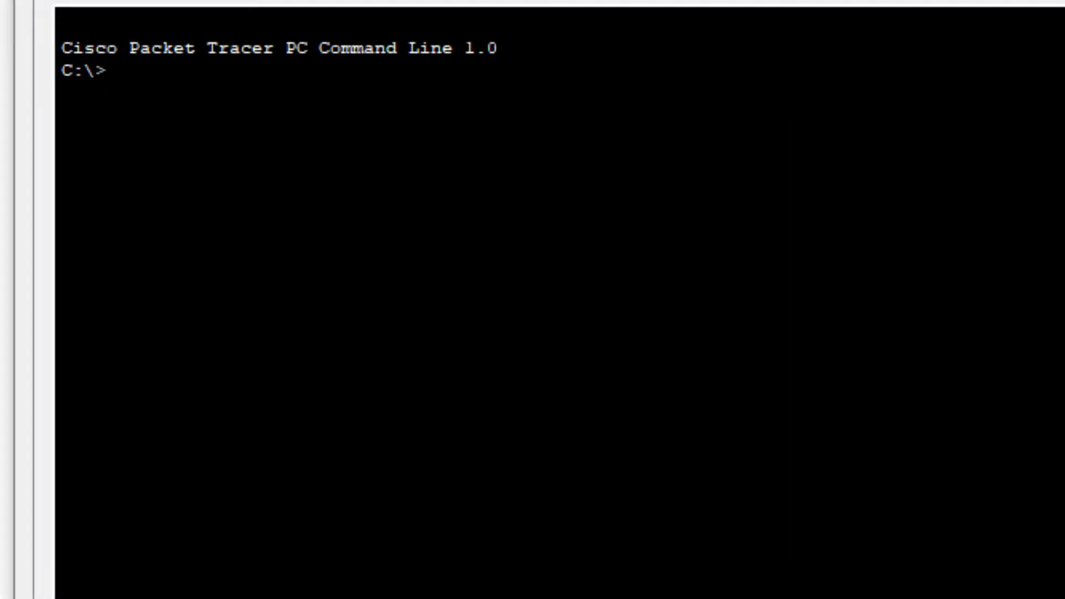
text(ping 192.168)
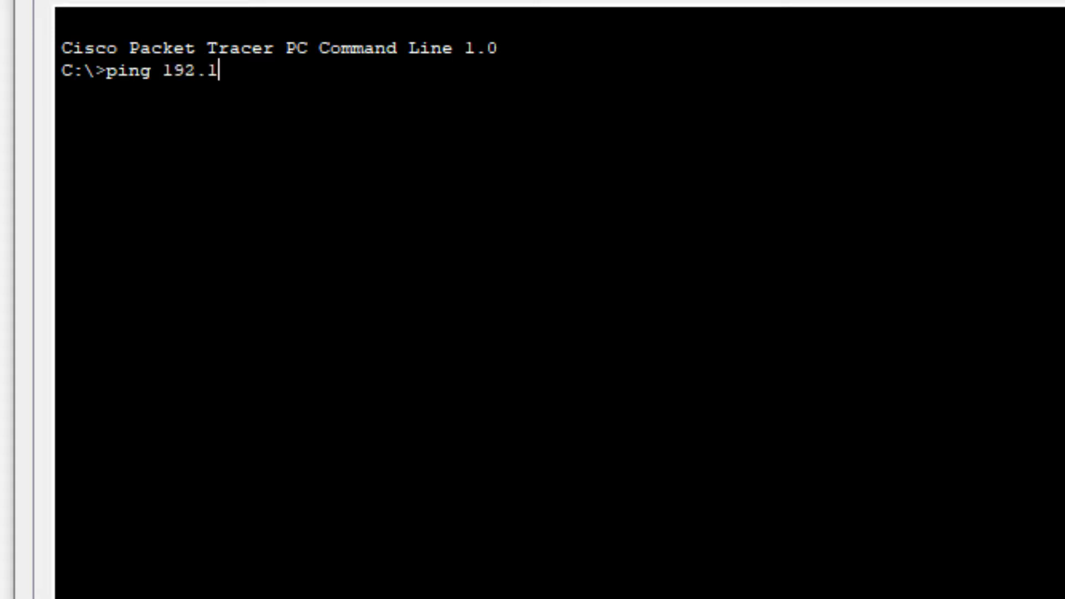
text(.1.2)
key(Return)
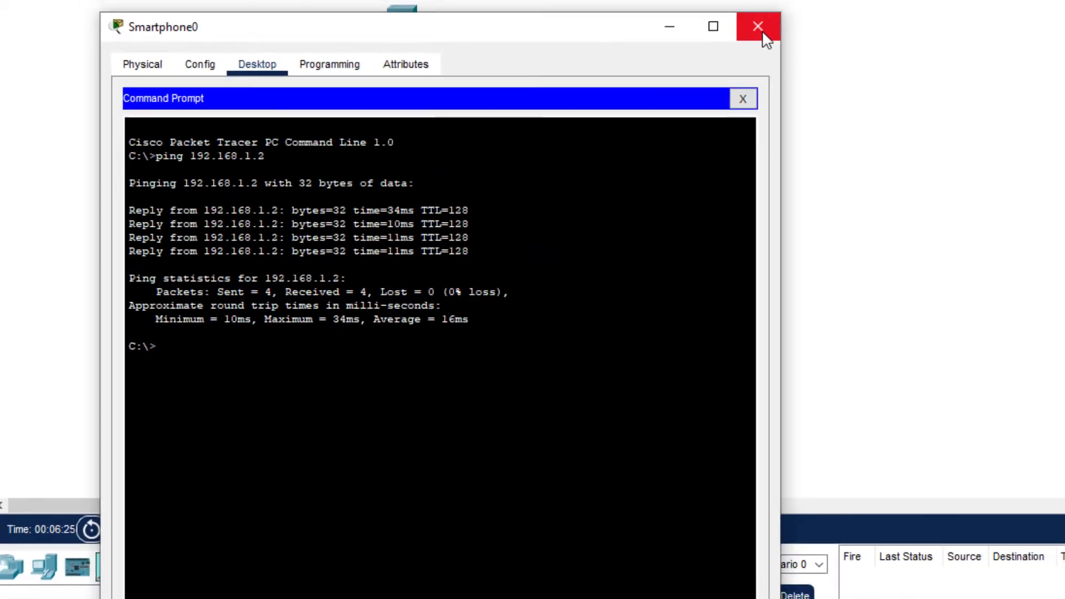
click(761, 31)
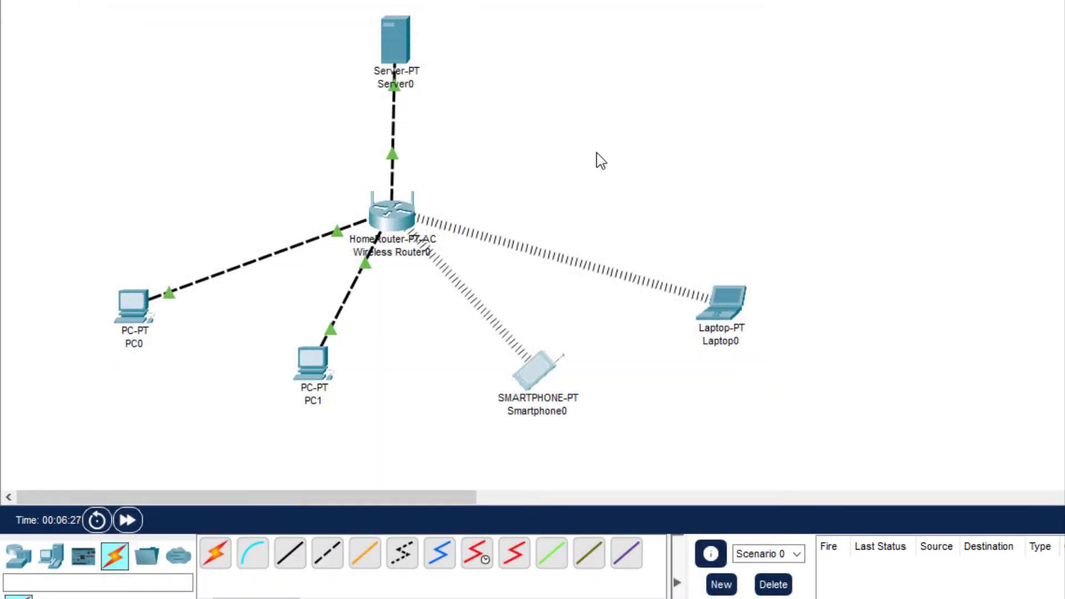